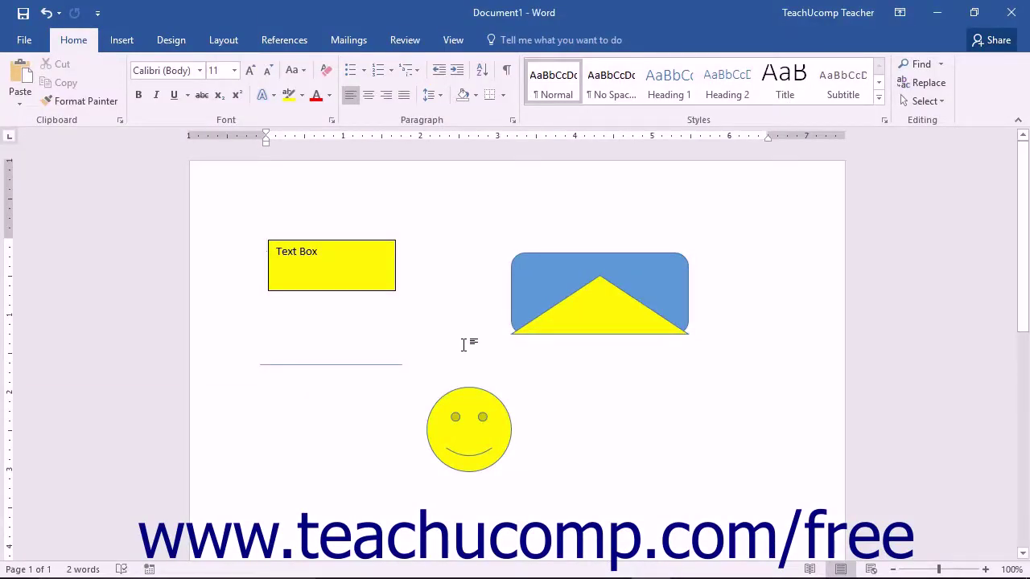
Step: Select the yellow text box and bring up the Drawing Tools Format tab
left_click(468, 398)
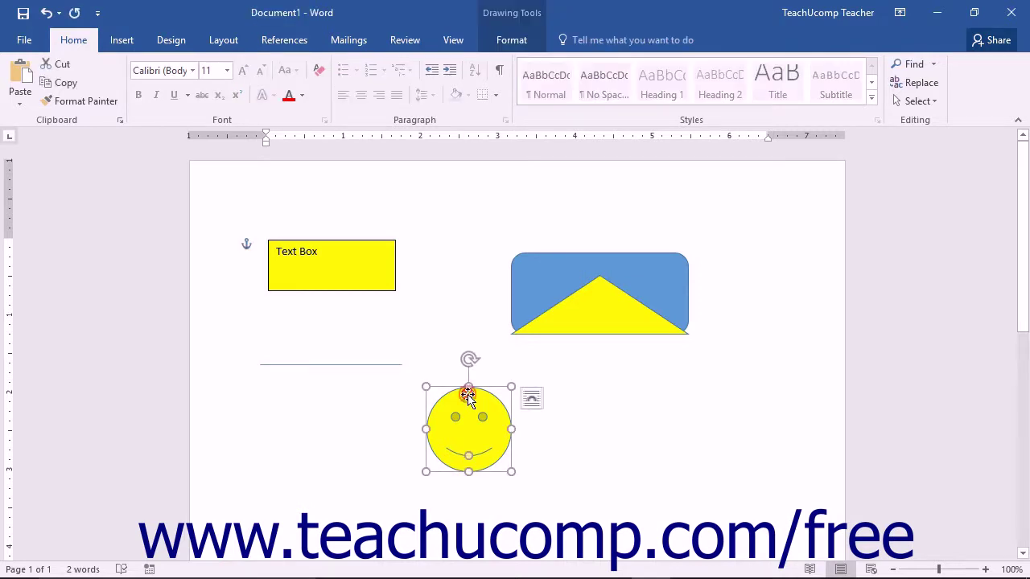
left_click(396, 279)
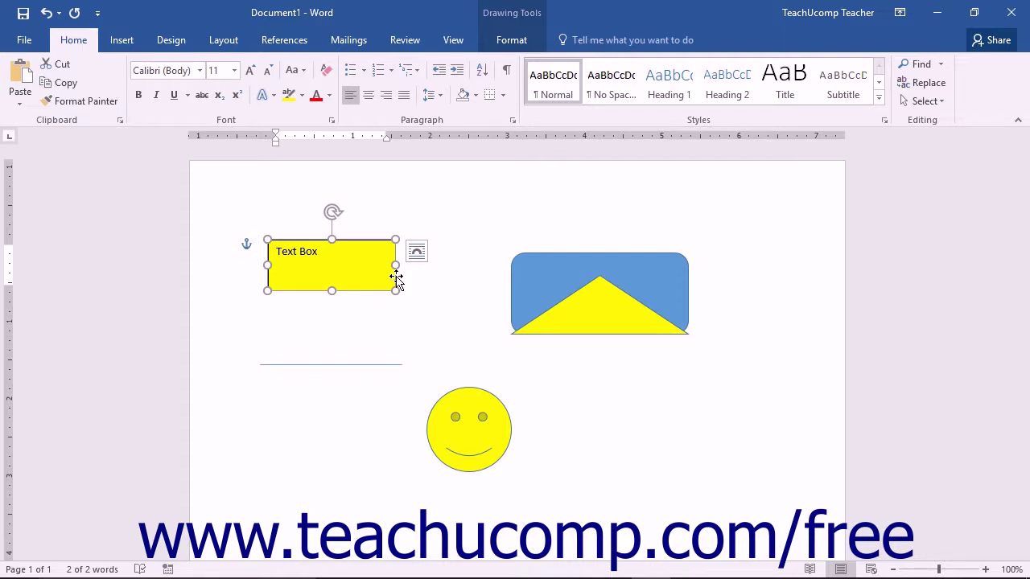
left_click(512, 45)
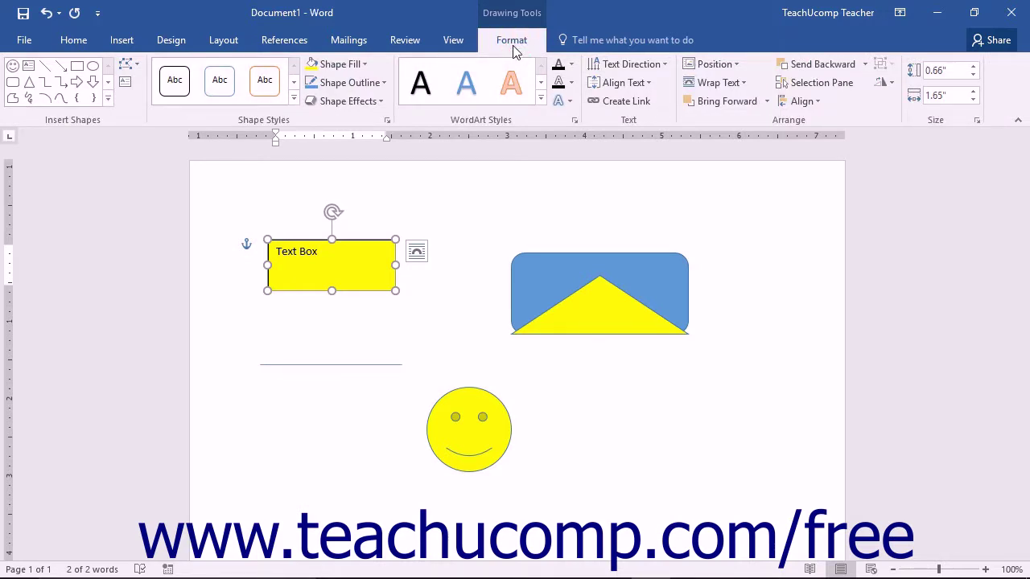
Step: Scroll through the Insert Shapes gallery to browse the available shapes
left_click(97, 116)
left_click(107, 84)
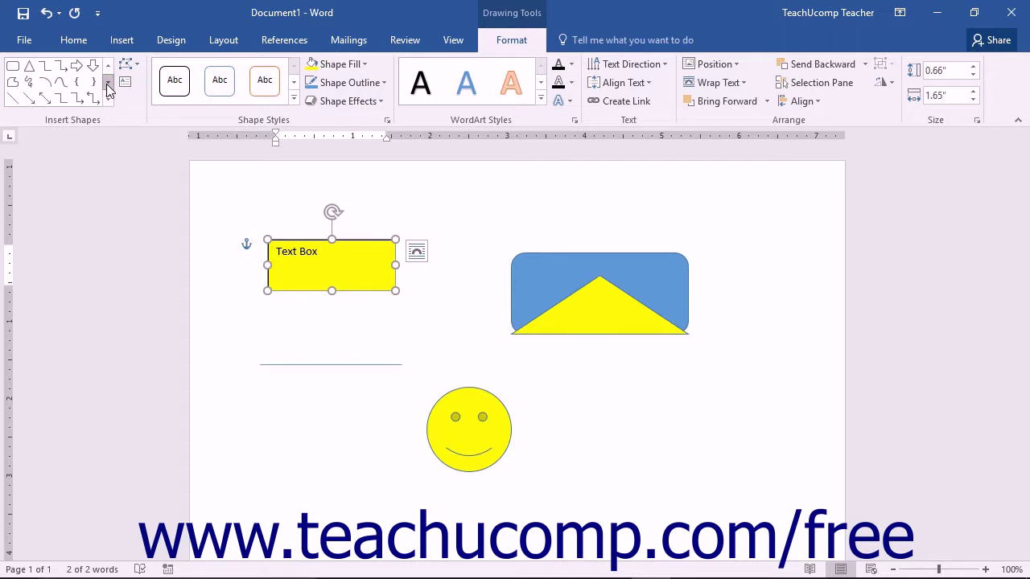
left_click(107, 84)
left_click(108, 66)
left_click(108, 65)
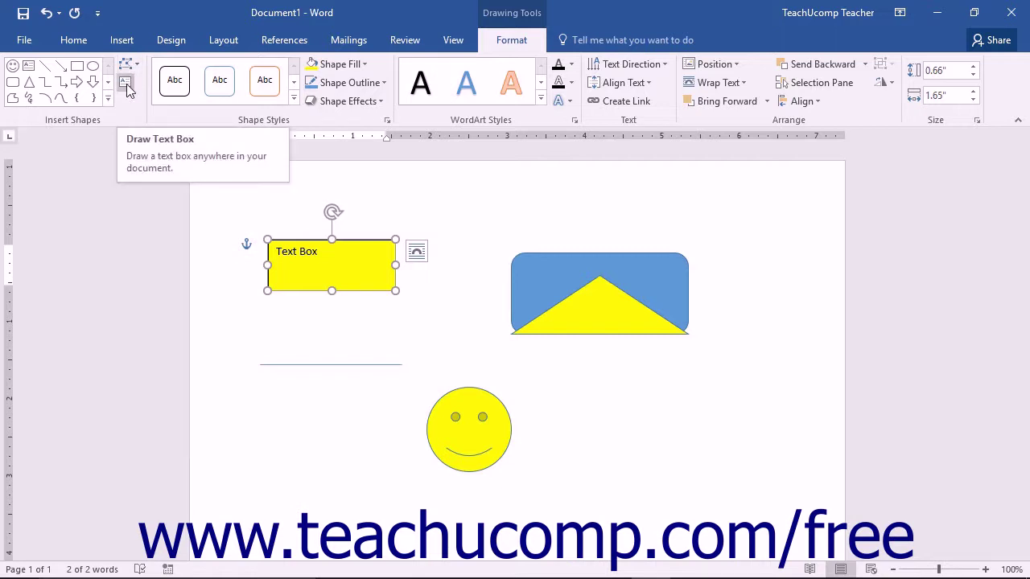
Step: Draw a freehand Scribble beside the blue rounded shape and drag one edit point to reshape it
left_click(27, 99)
left_click_drag(479, 228, 453, 336)
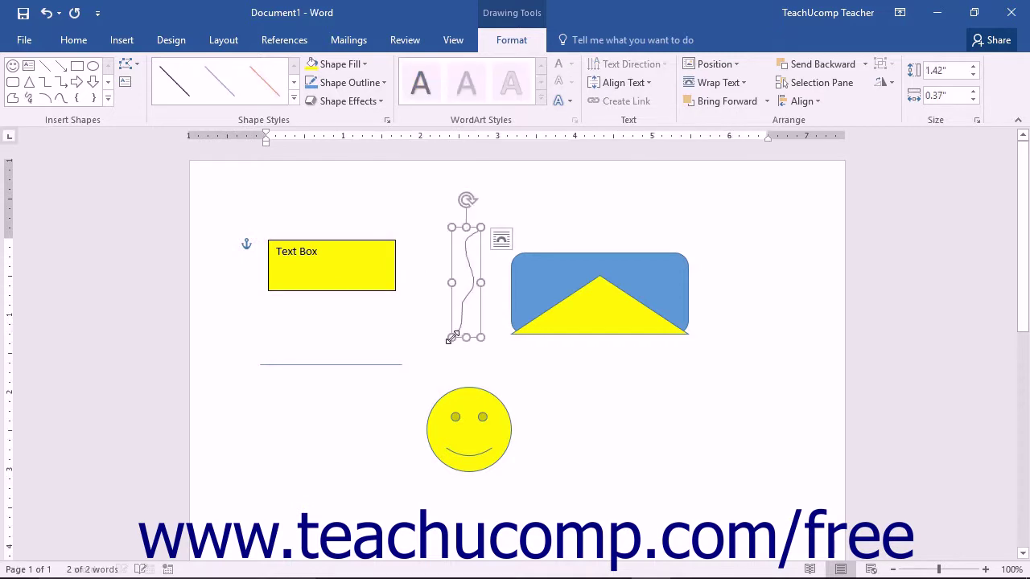
left_click(129, 60)
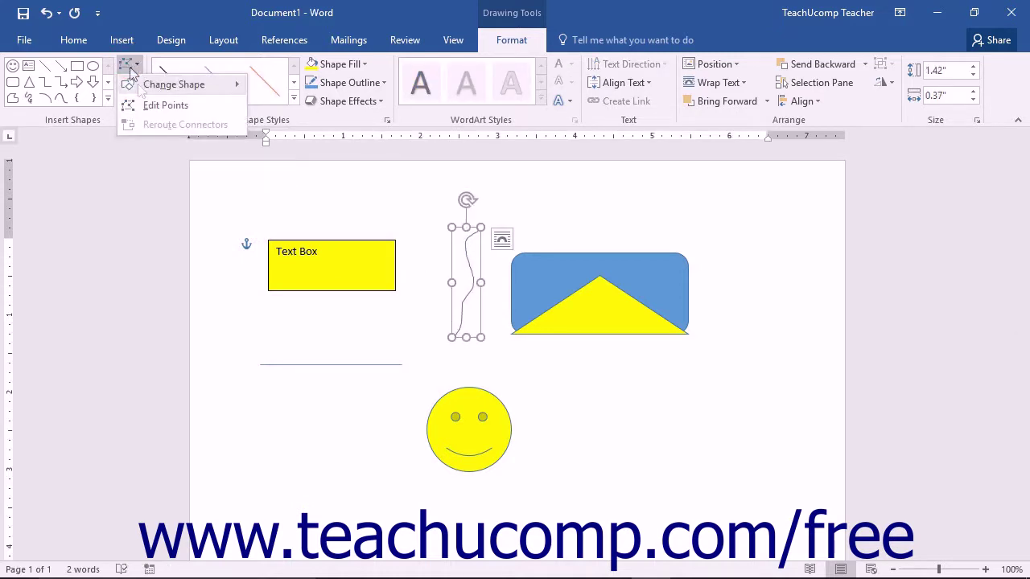
left_click(153, 106)
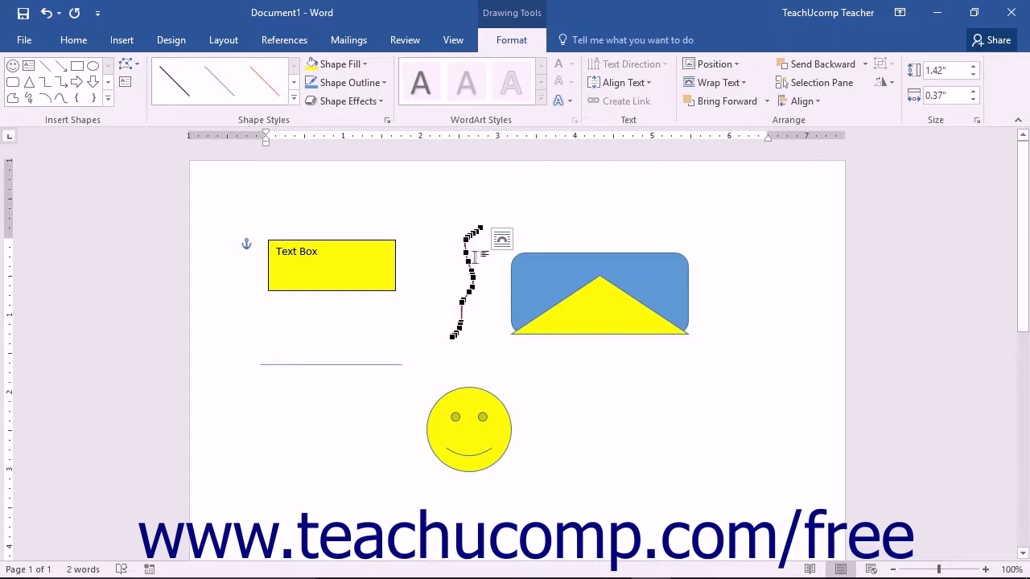
mouse_move(467, 254)
left_mouse_down()
mouse_move(444, 251)
mouse_move(454, 236)
left_mouse_up()
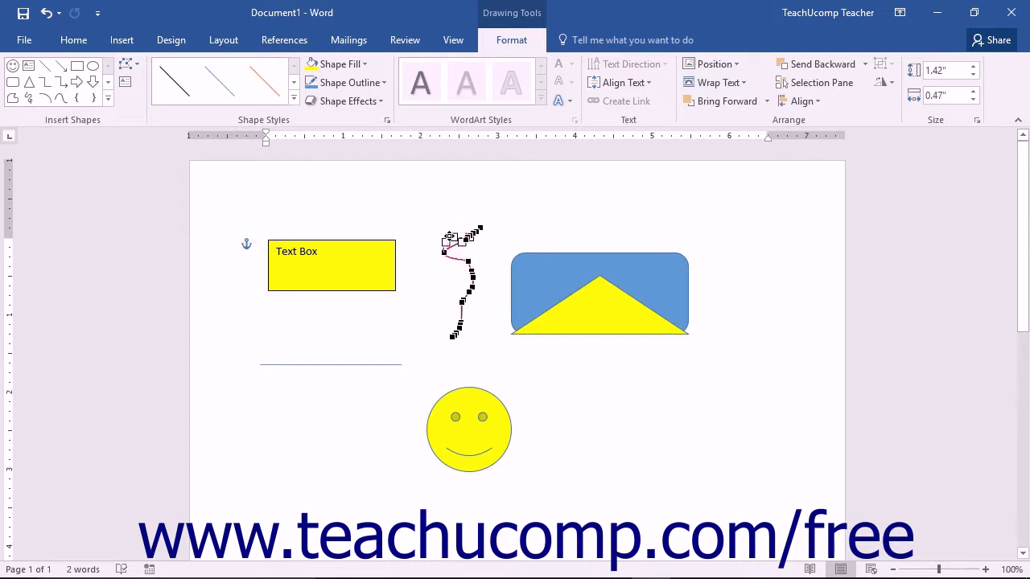
left_click(324, 220)
left_click(457, 398)
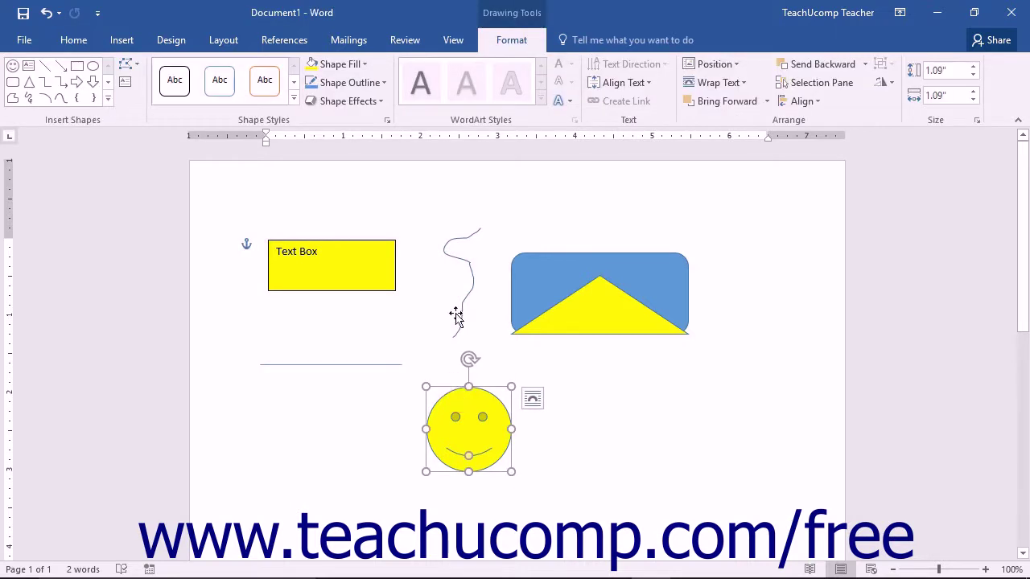
Step: Draw a new empty text box below the blue rounded rectangle, right of the smiley
left_click(125, 84)
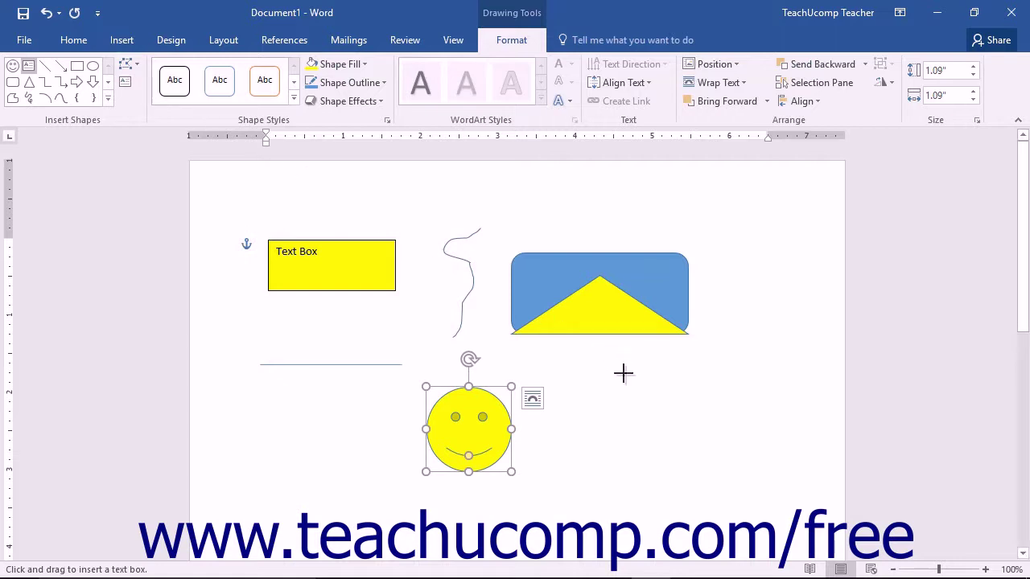
mouse_move(592, 349)
left_mouse_down()
mouse_move(650, 384)
mouse_move(665, 447)
left_mouse_up()
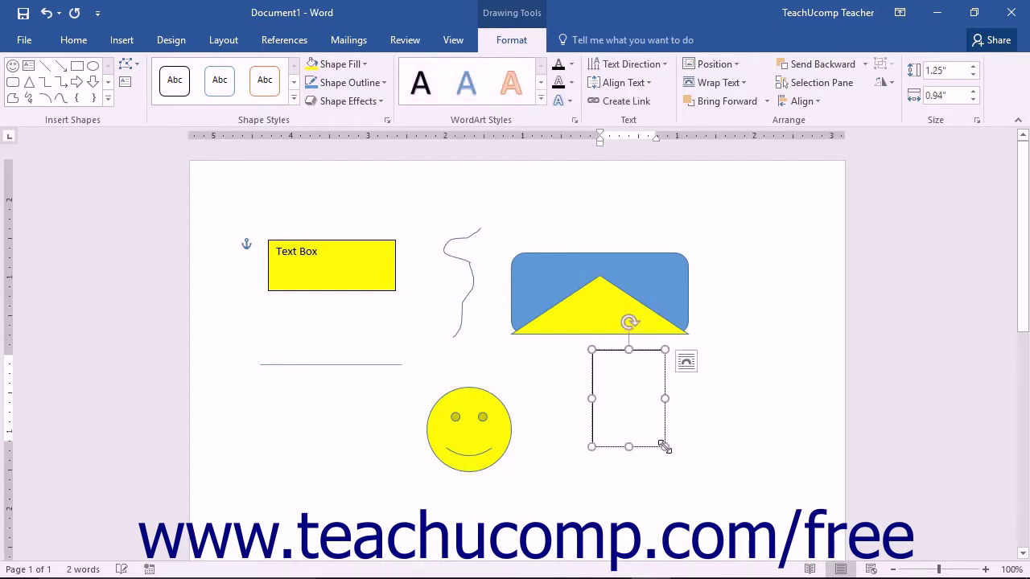
left_click(461, 406)
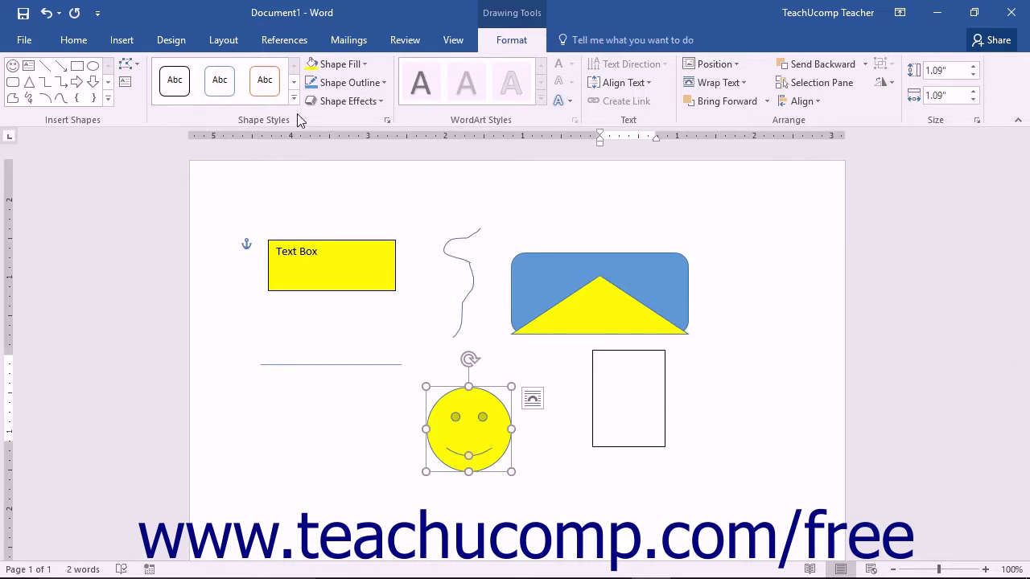
Step: Apply the blue filled Shape Style to the smiley face, then restore its yellow fill
left_click(293, 83)
left_click(293, 85)
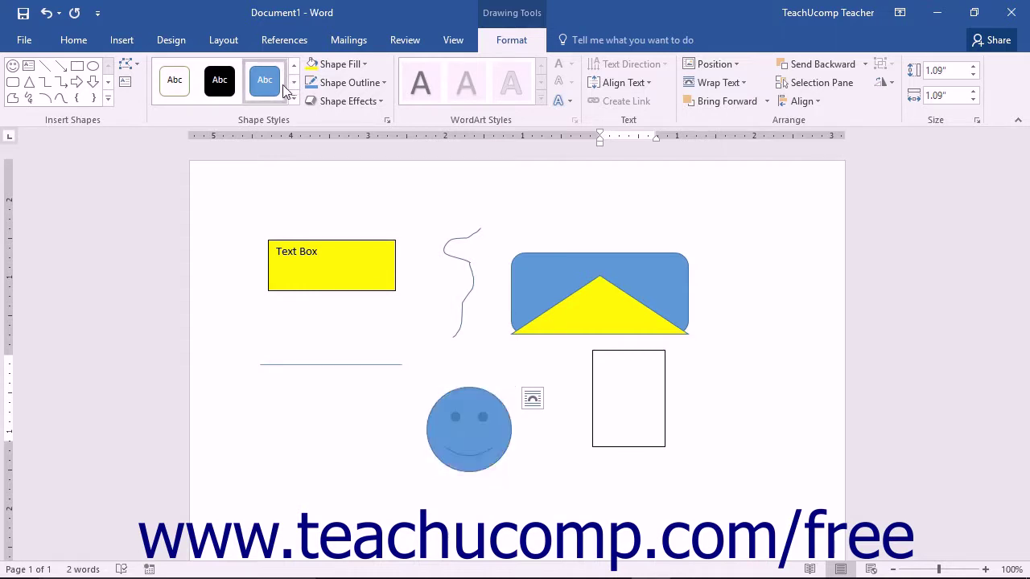
left_click(281, 87)
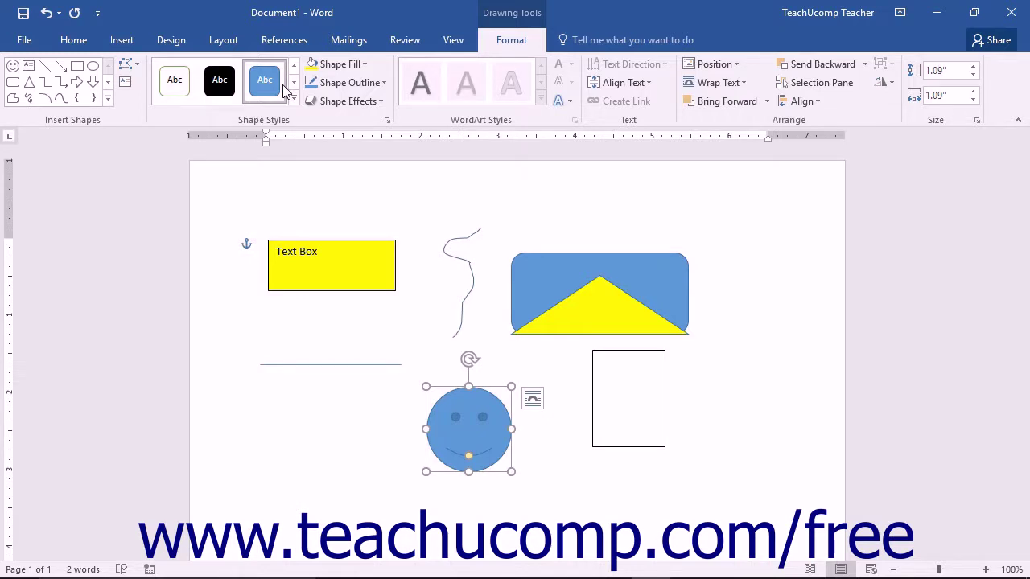
left_click(330, 72)
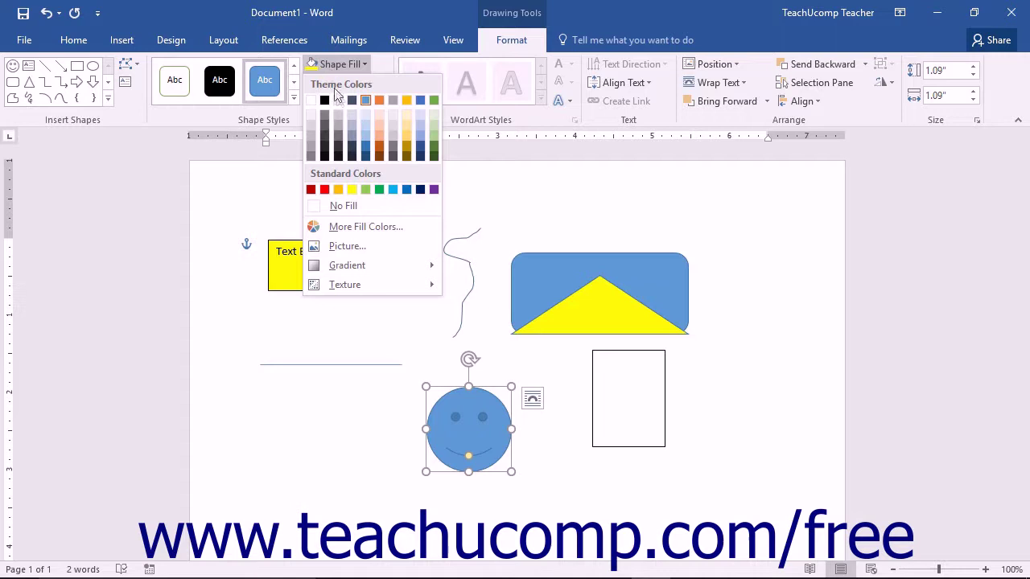
left_click(352, 190)
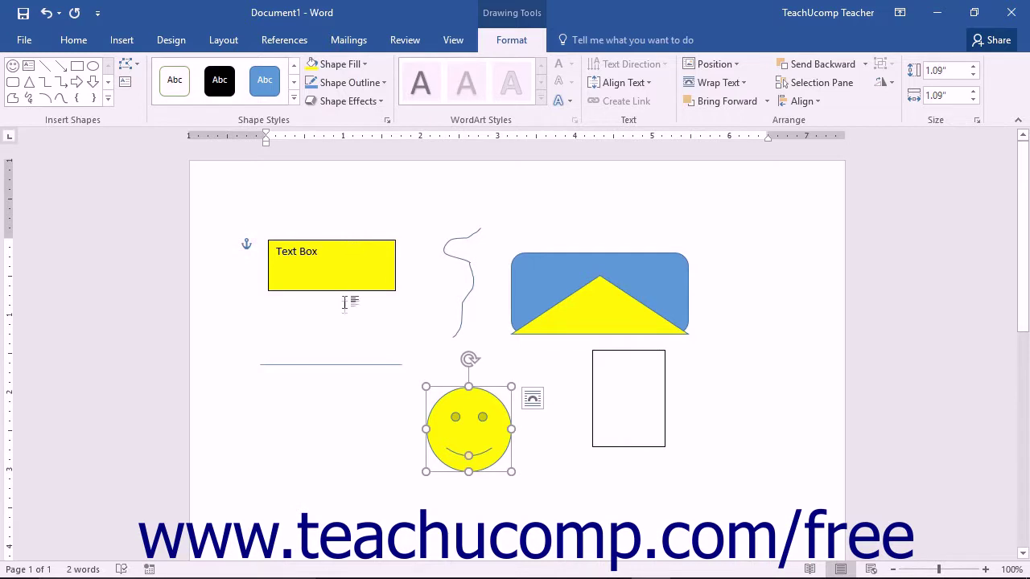
Step: Reselect the smiley face and bring up its Shape Fill colour choices
left_click(338, 366)
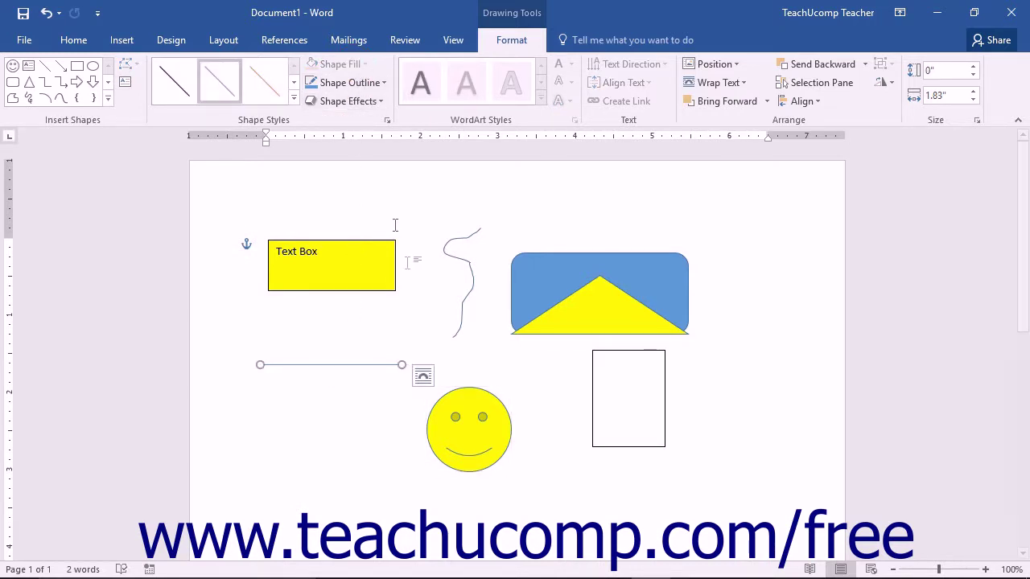
left_click(460, 408)
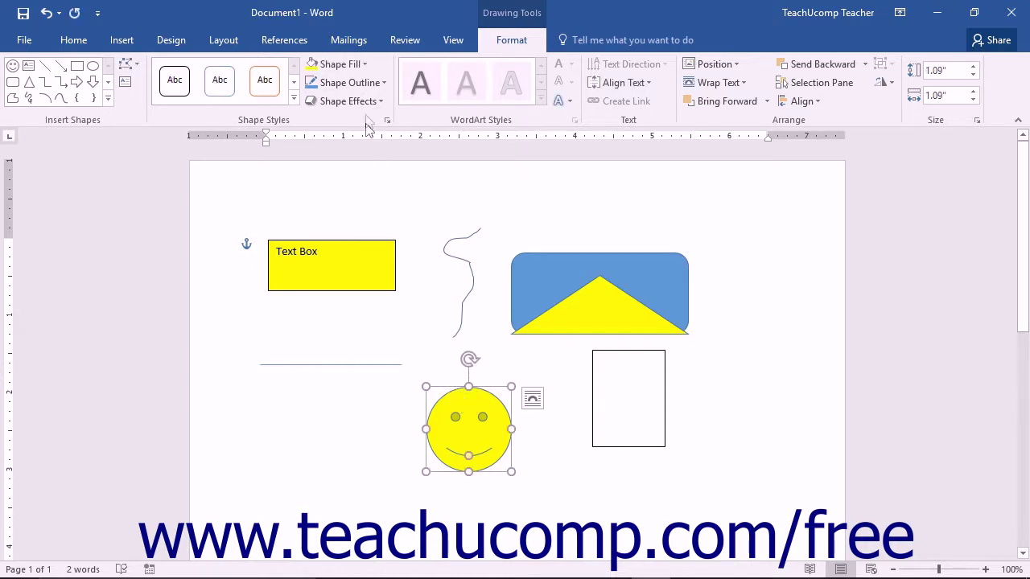
left_click(363, 64)
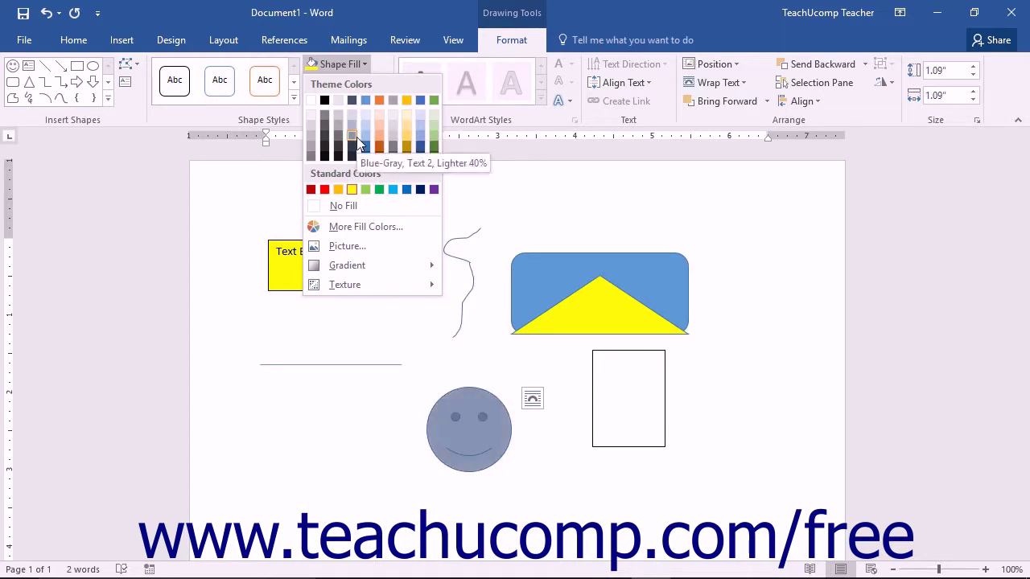
Step: Give the smiley a custom RGB 248, 246, 212 fill at 10% transparency
left_click(364, 227)
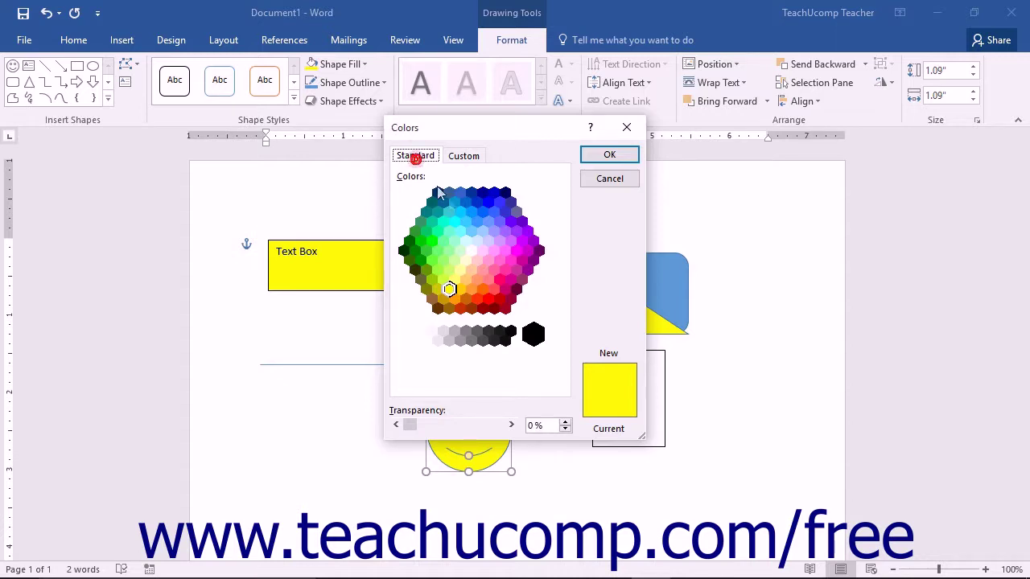
left_click(479, 239)
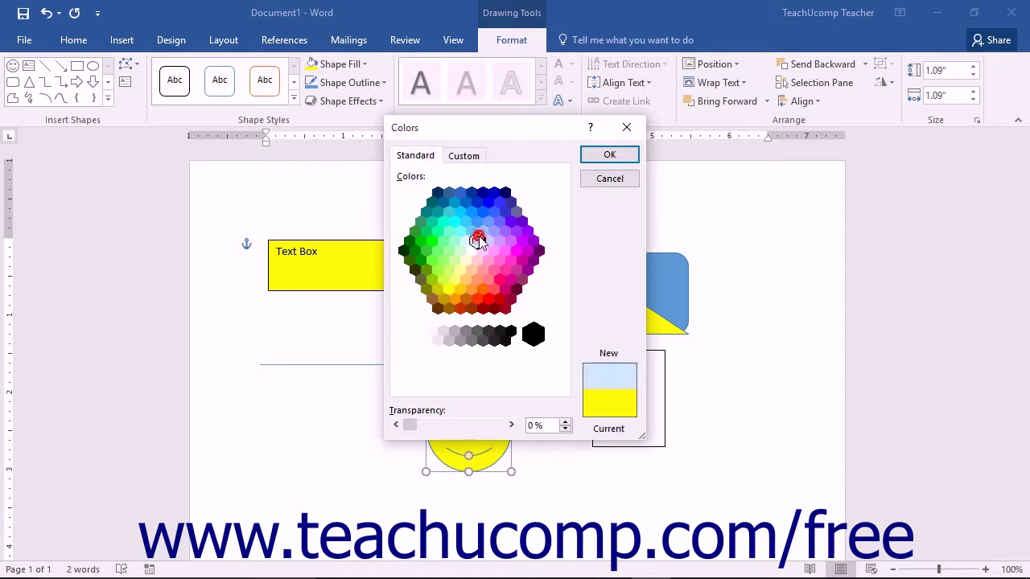
left_click(463, 156)
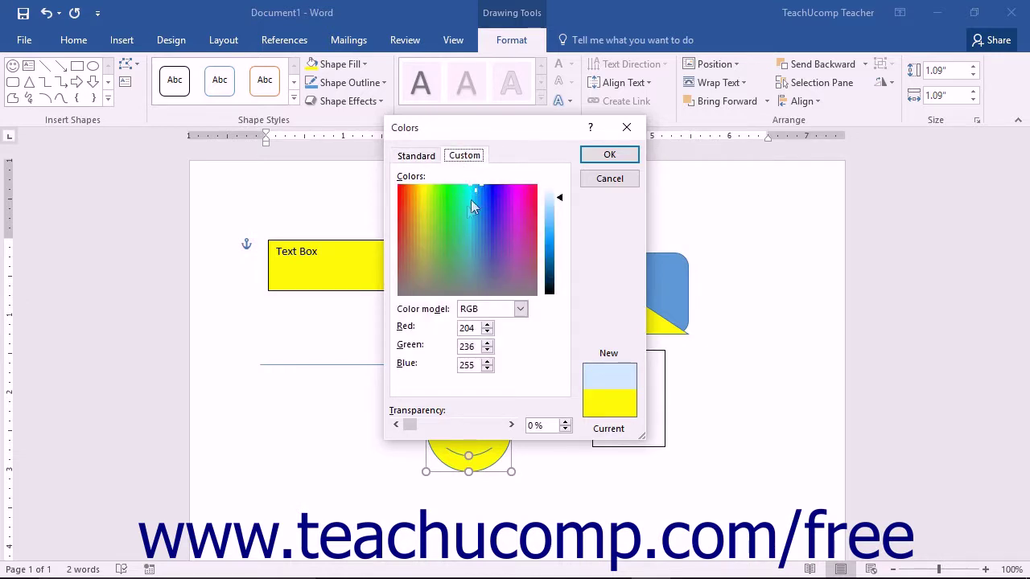
left_click(429, 215)
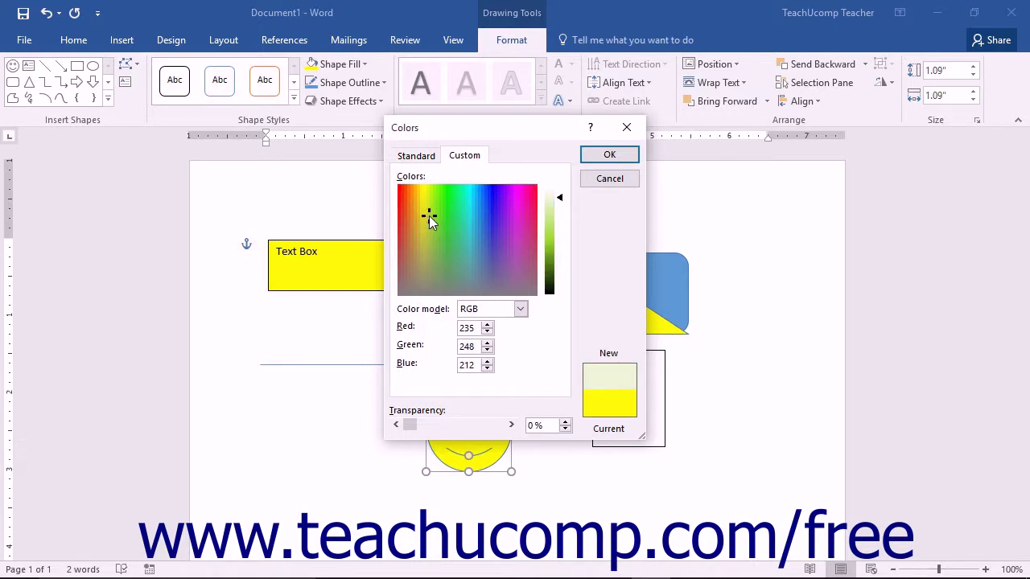
left_click_drag(429, 215, 419, 215)
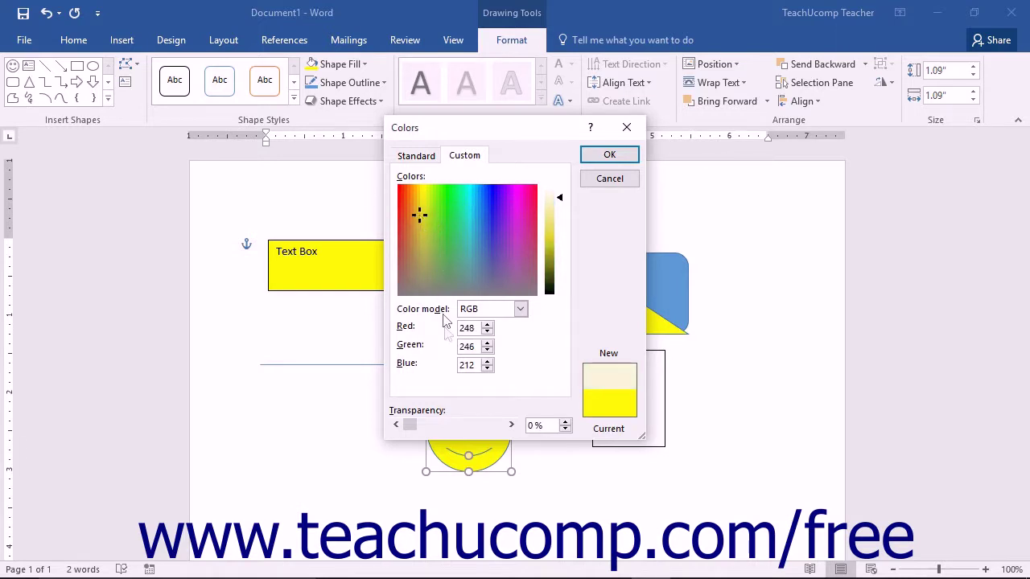
left_click(434, 430)
left_click(608, 155)
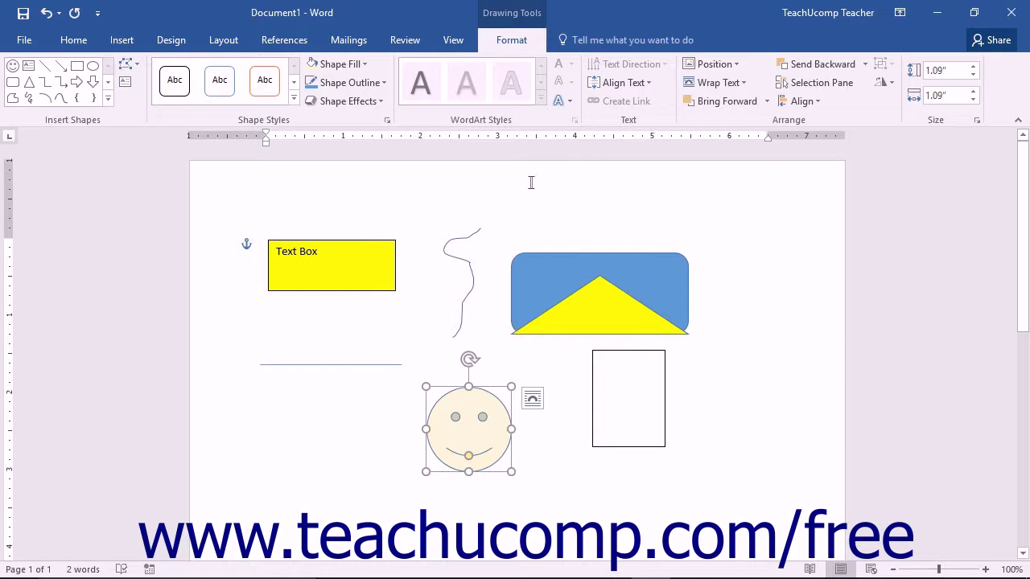
Step: Set the smiley's fill to No Fill, then choose Shape Fill > Picture
left_click(360, 65)
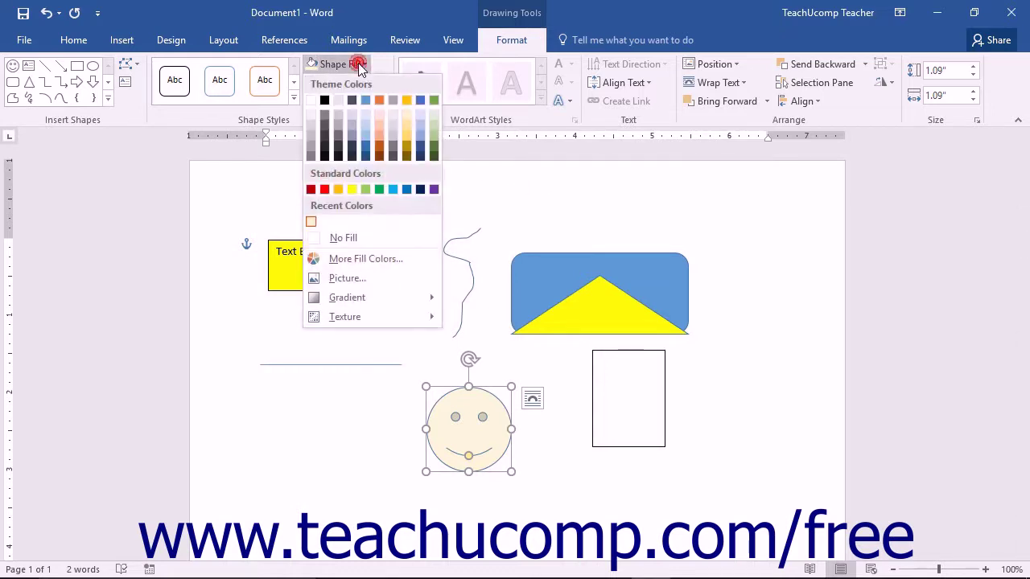
left_click(352, 240)
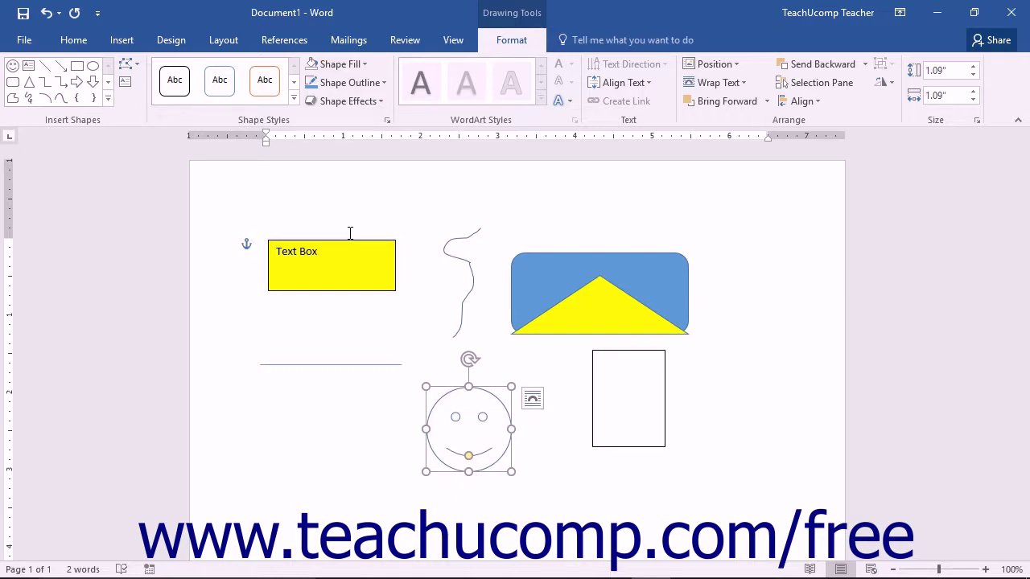
left_click(359, 62)
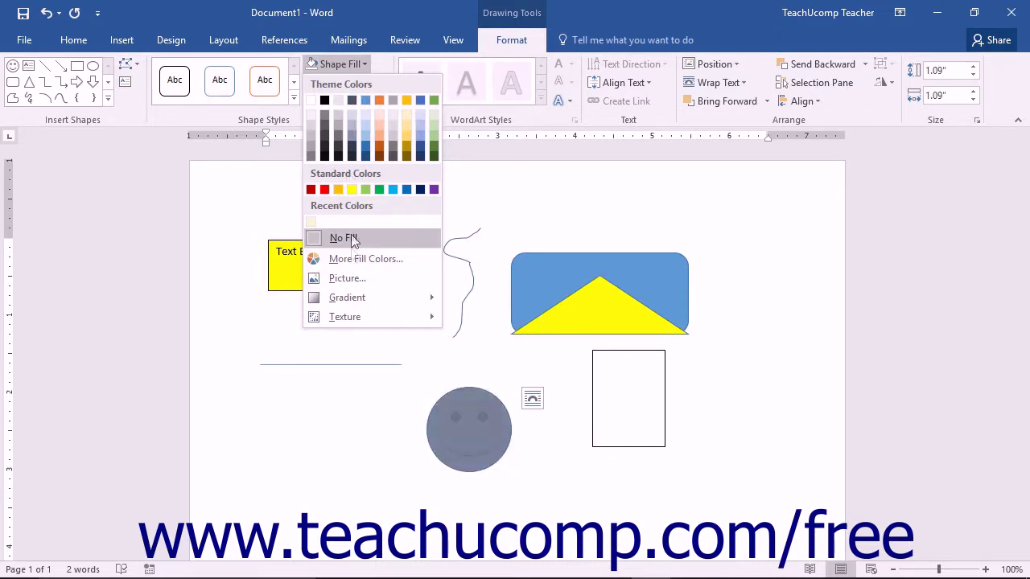
left_click(346, 279)
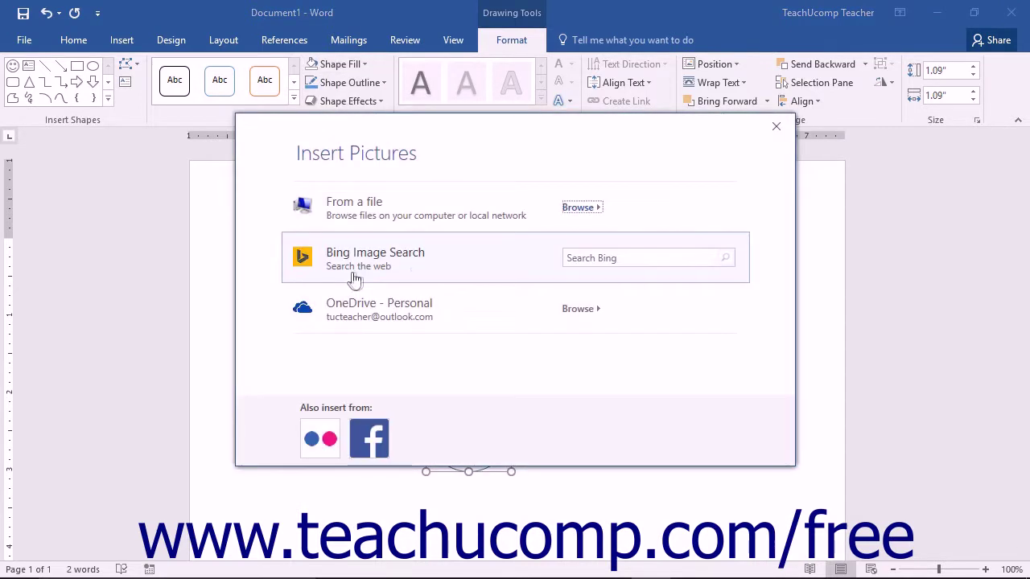
Step: Fill the smiley with the ballons-colorful-birthday-frame picture from the Pictures folder
left_click(579, 208)
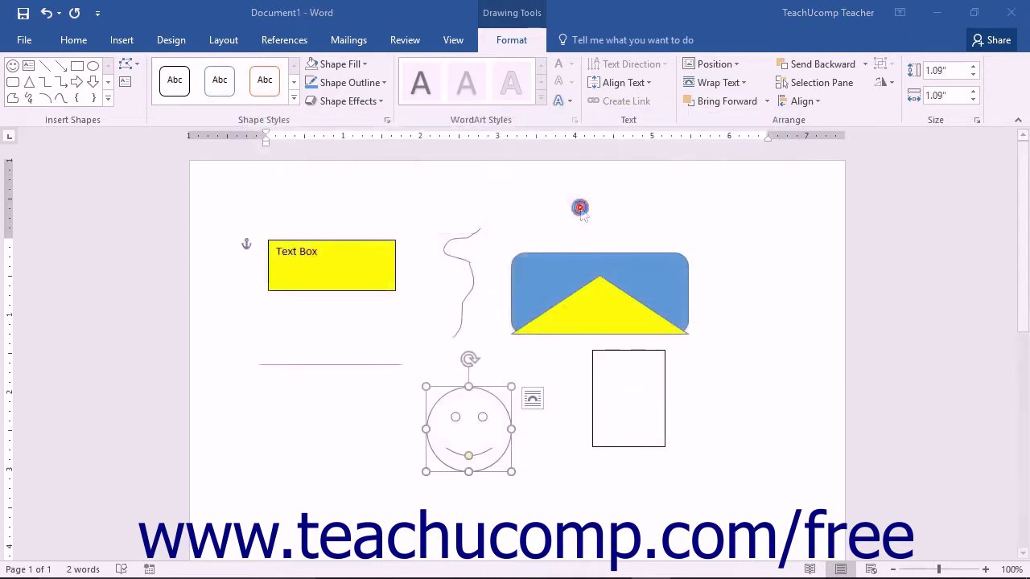
left_click_drag(502, 111, 495, 160)
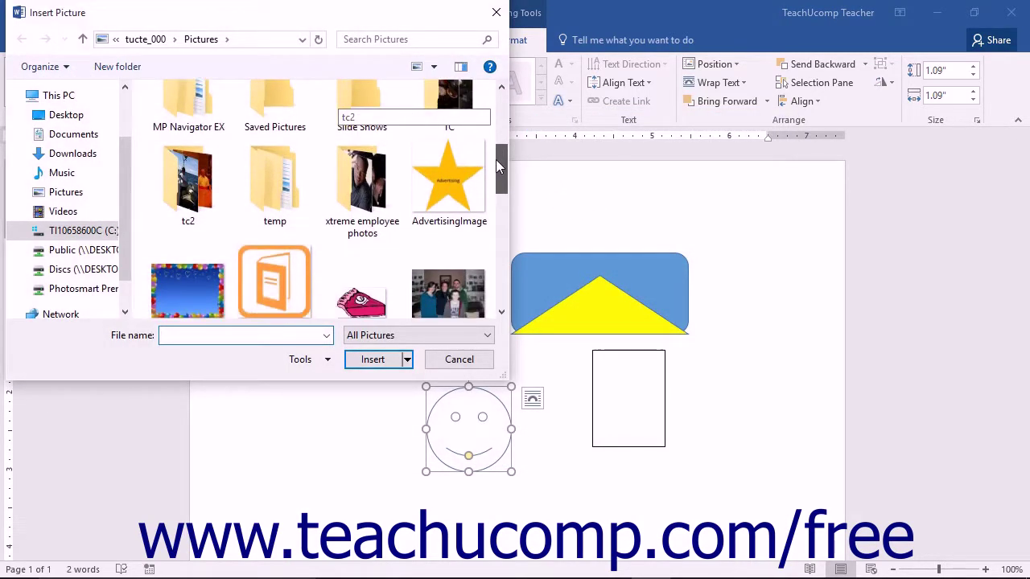
left_click(227, 278)
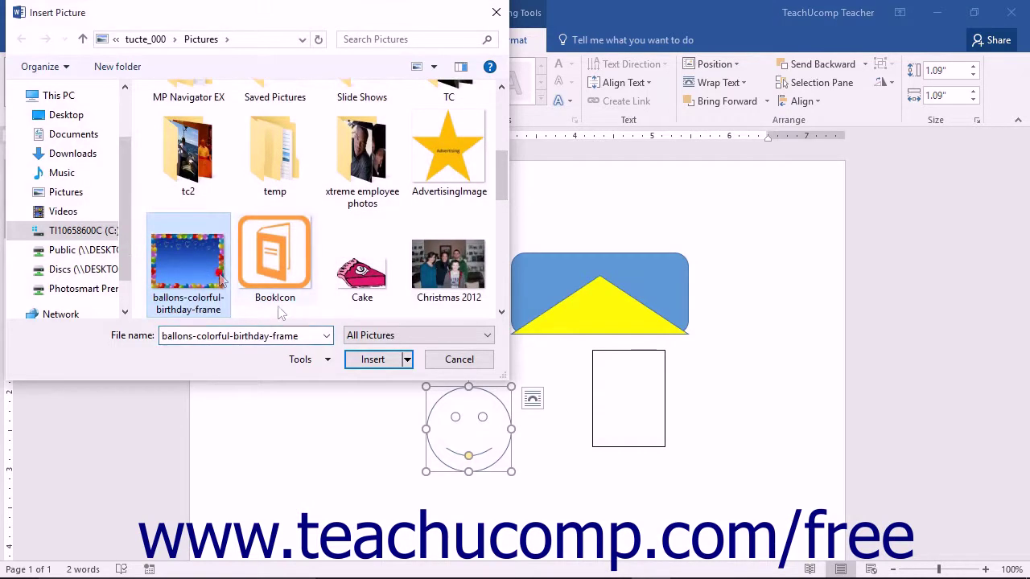
left_click(359, 359)
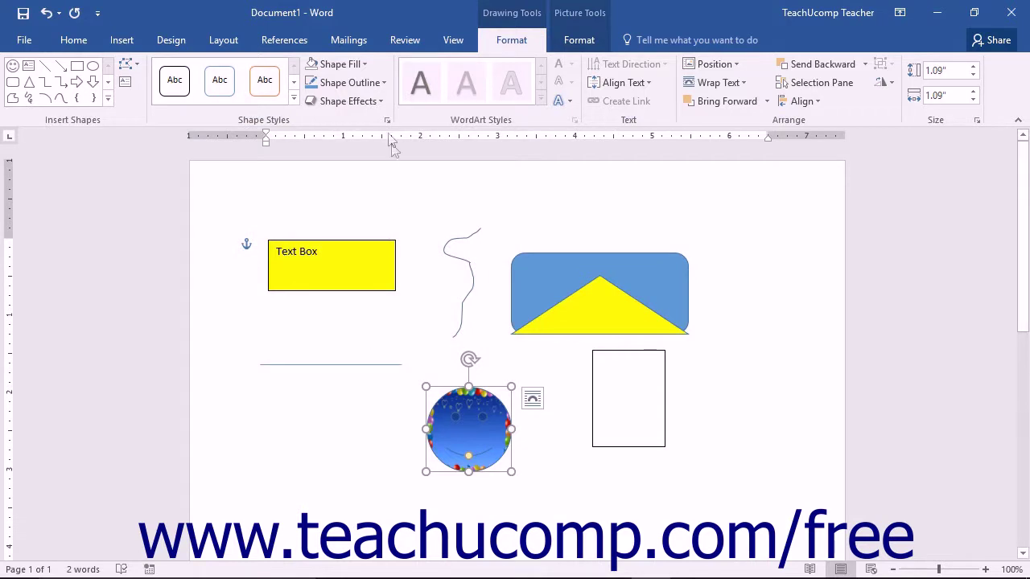
Step: Apply a dark blue Dark Variations 'From Center' gradient fill to the smiley face
left_click(355, 65)
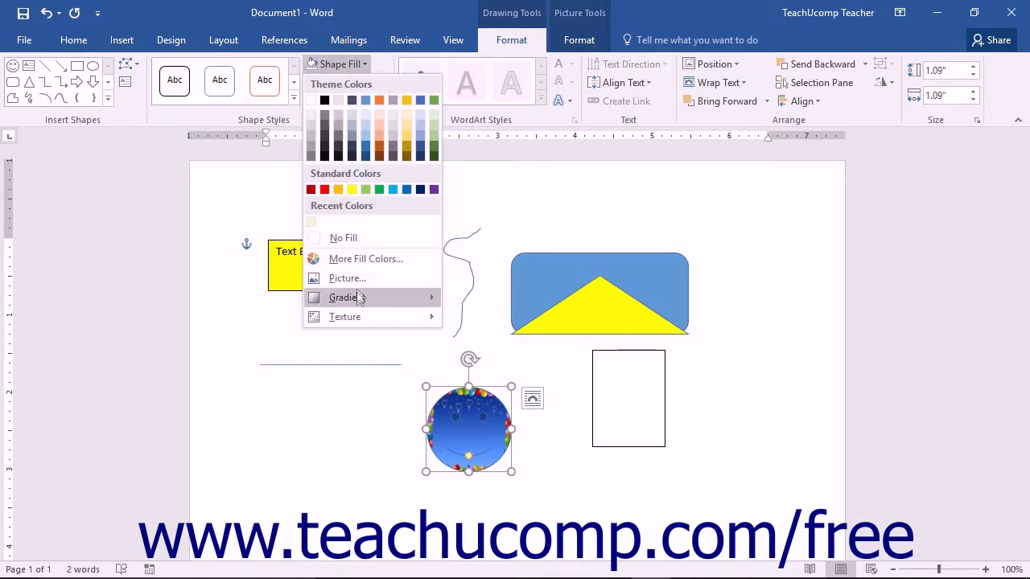
mouse_move(359, 299)
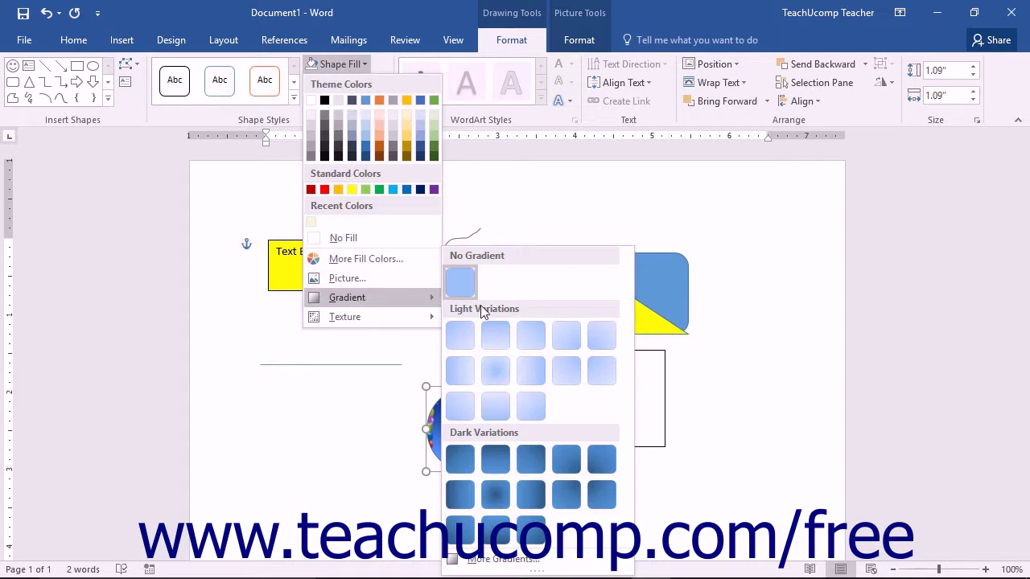
left_click(496, 493)
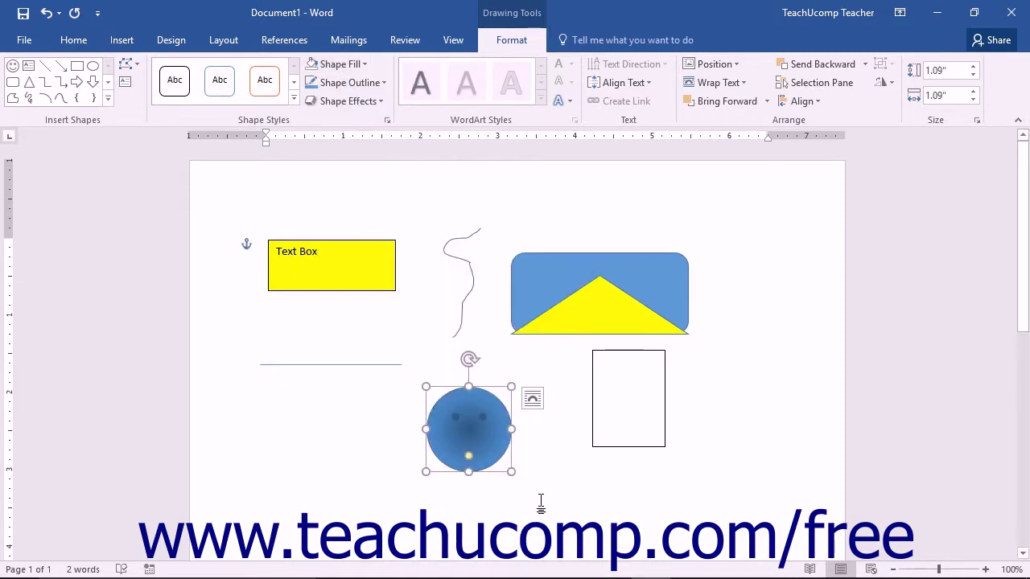
left_click(348, 66)
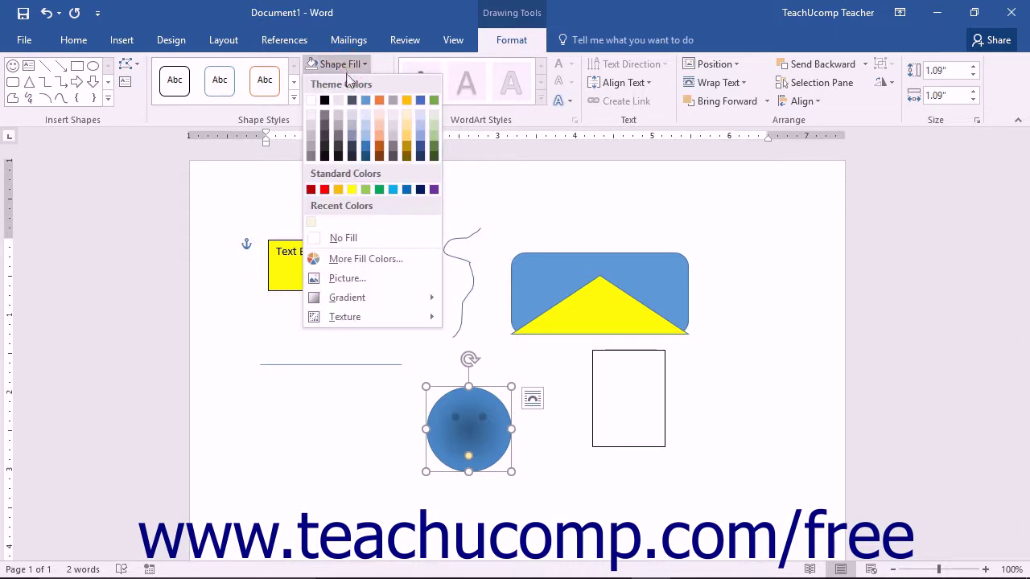
Step: Fill the smiley face with the purple texture tile
mouse_move(390, 318)
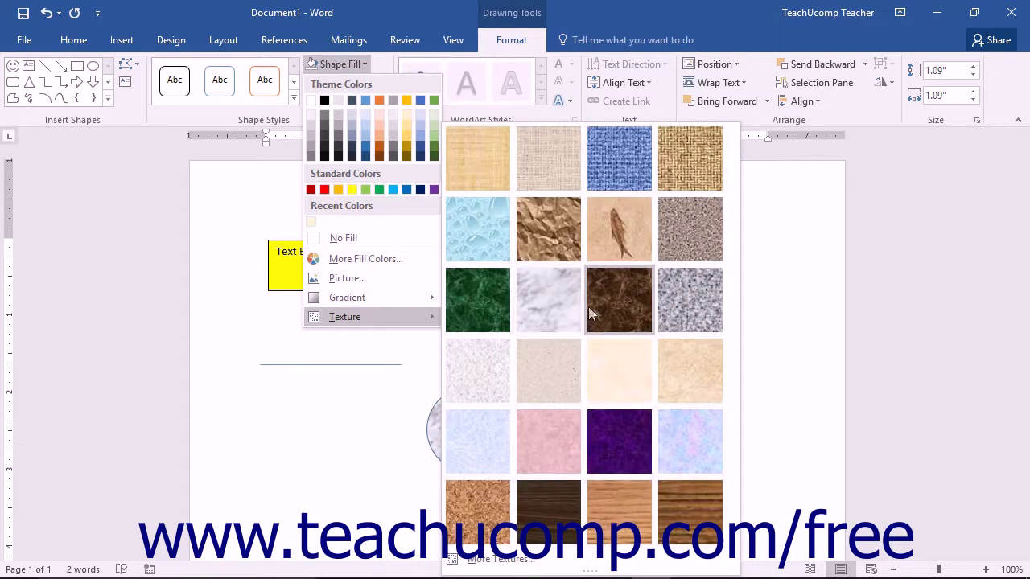
left_click(623, 430)
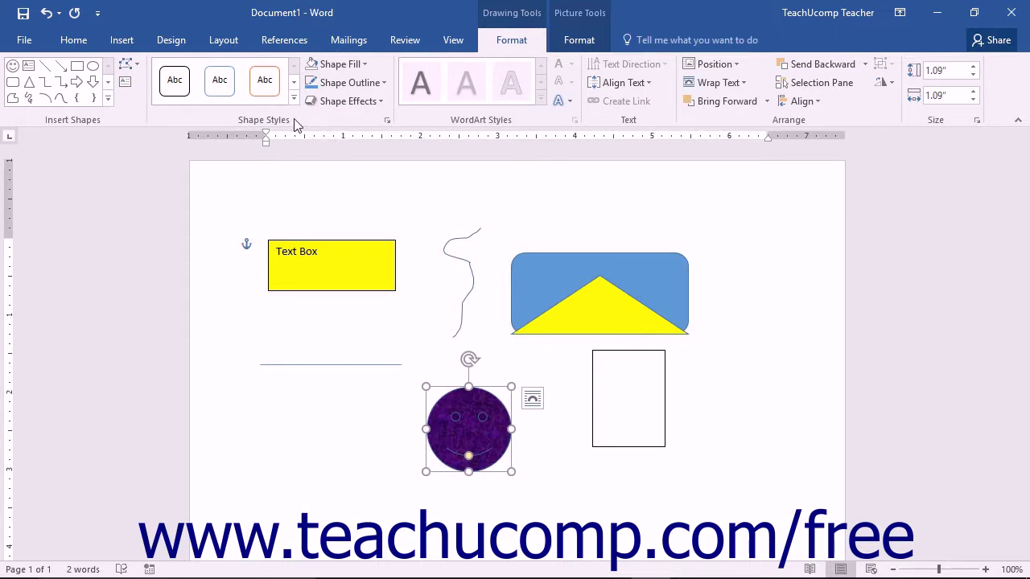
left_click(370, 87)
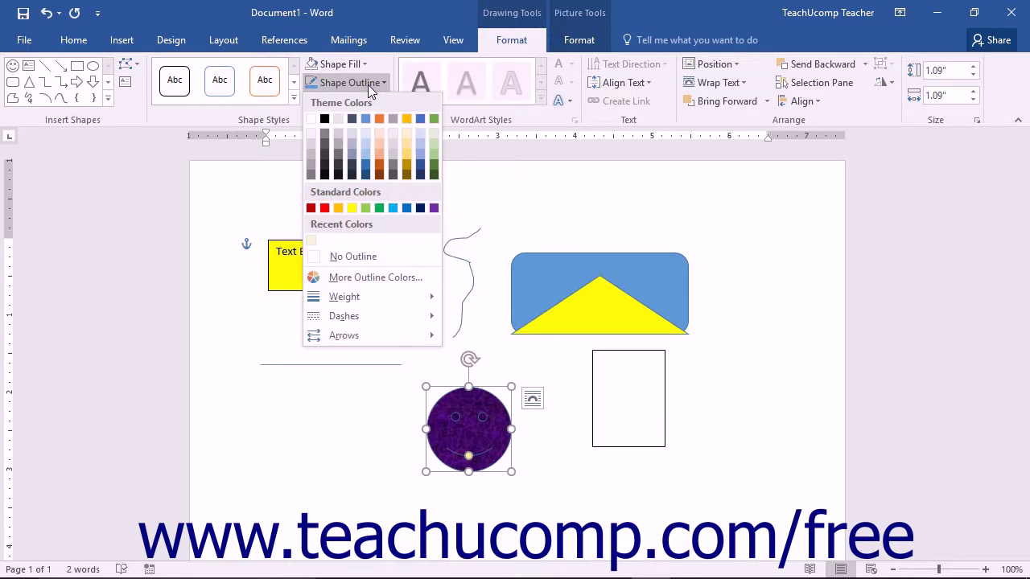
Step: Select the horizontal line and set its outline weight to 3 pt
left_click(367, 84)
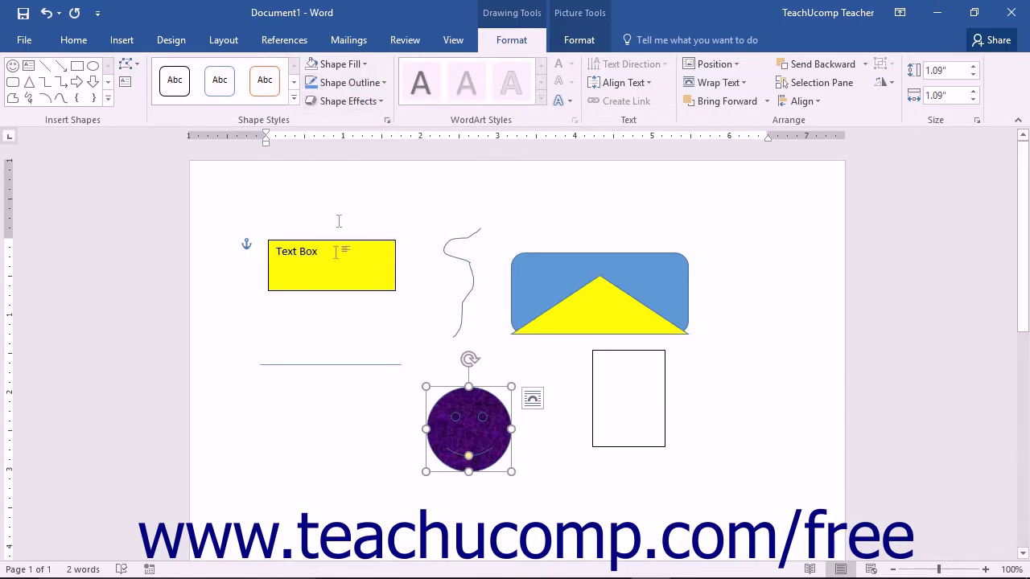
left_click(324, 365)
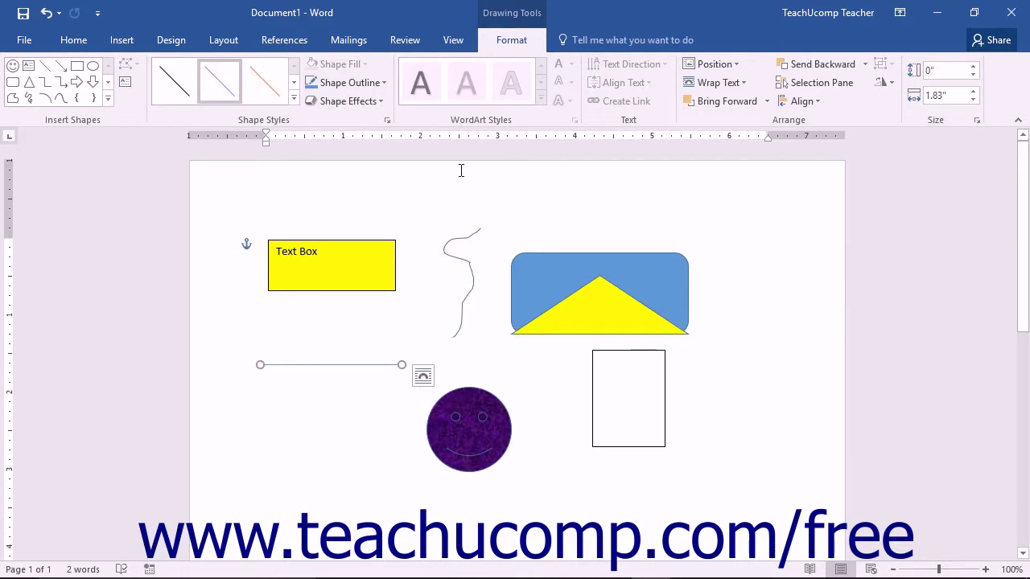
left_click(370, 84)
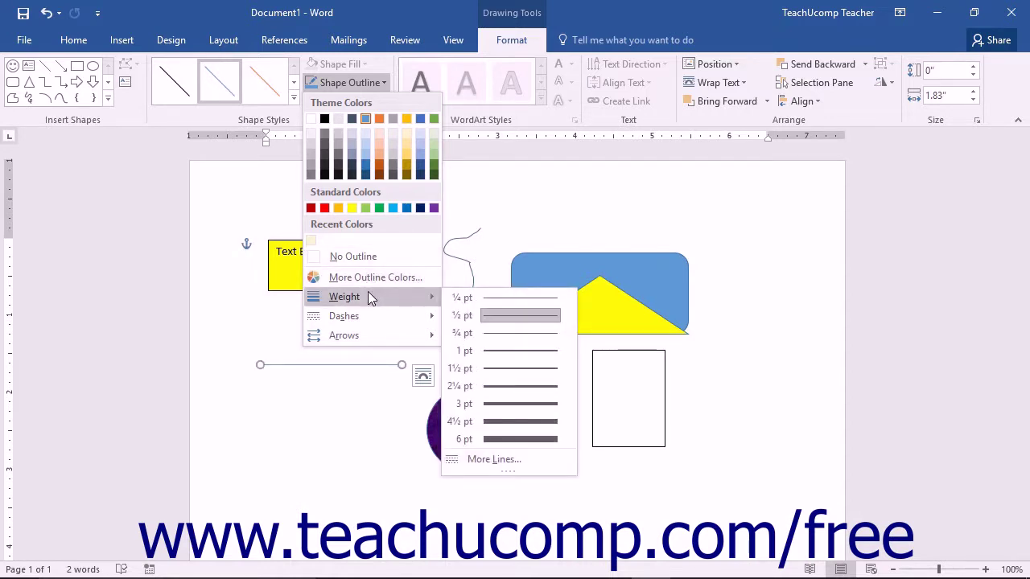
left_click(491, 409)
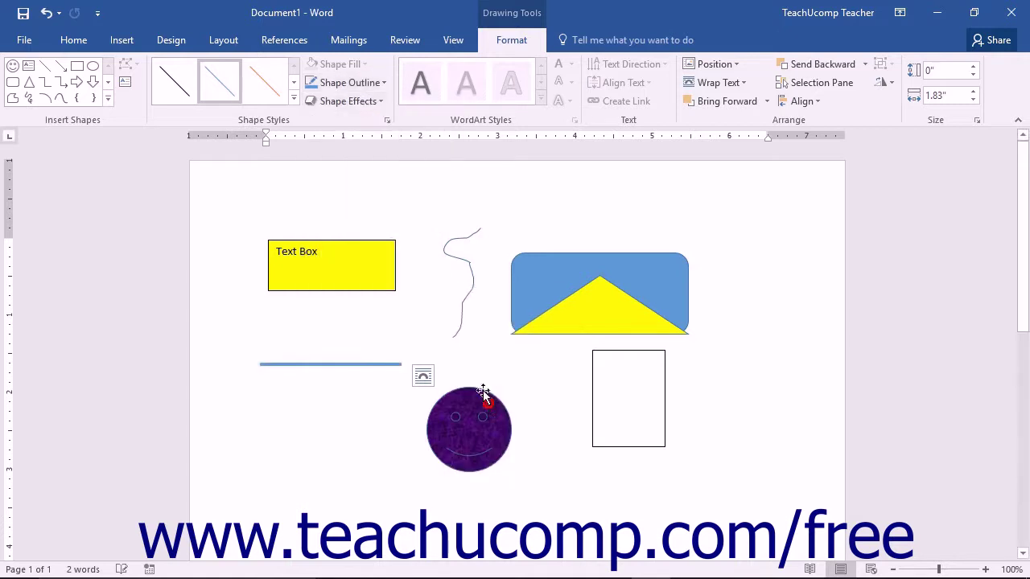
Step: Give the line a Long Dash style and an arrowhead on its right end
left_click(354, 83)
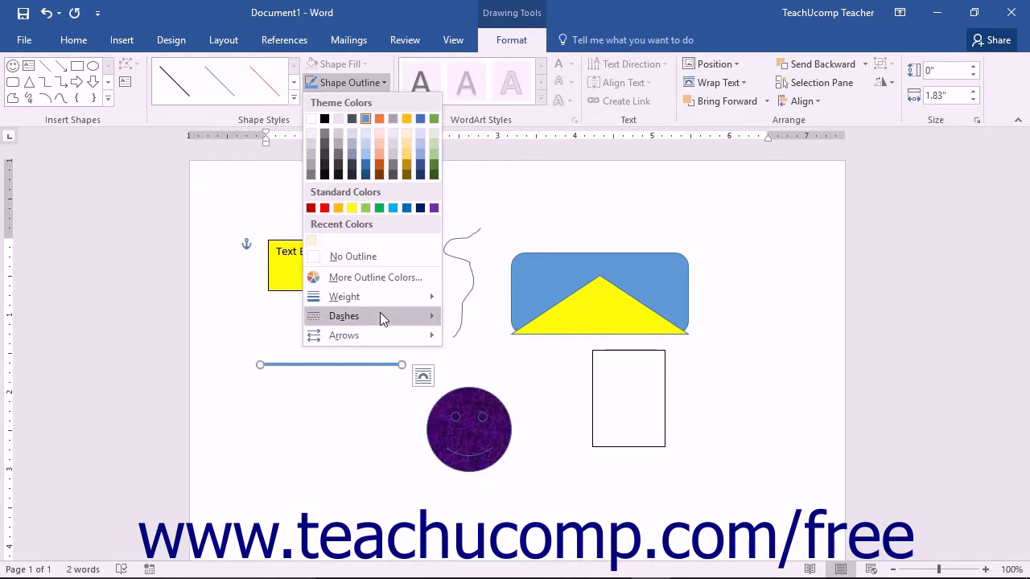
mouse_move(380, 315)
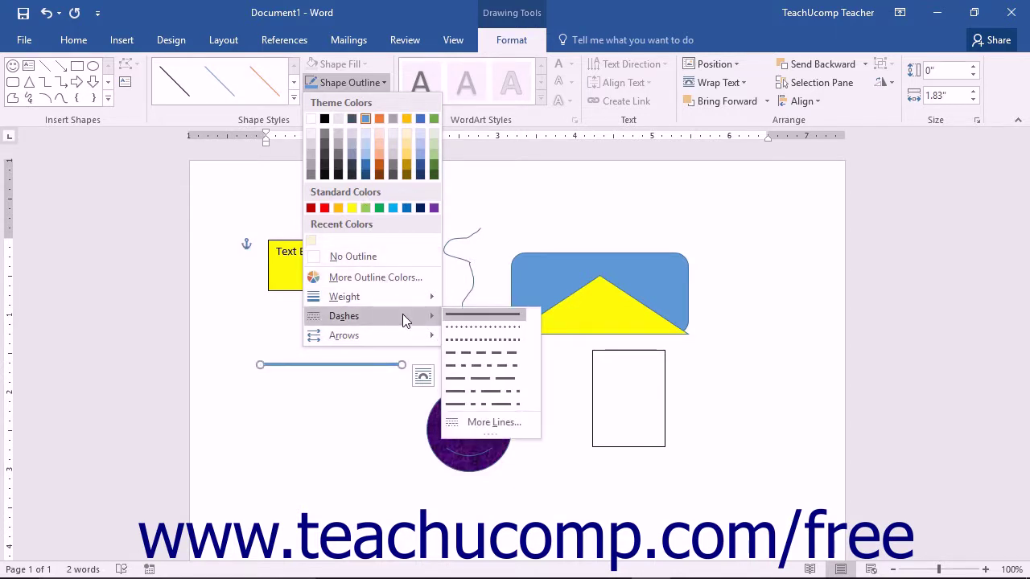
left_click(483, 378)
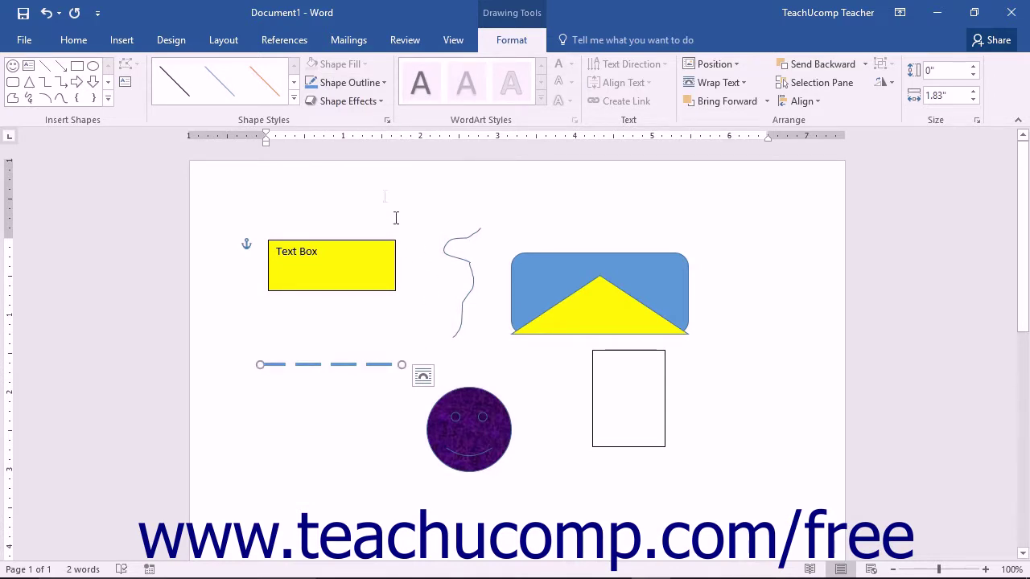
left_click(361, 83)
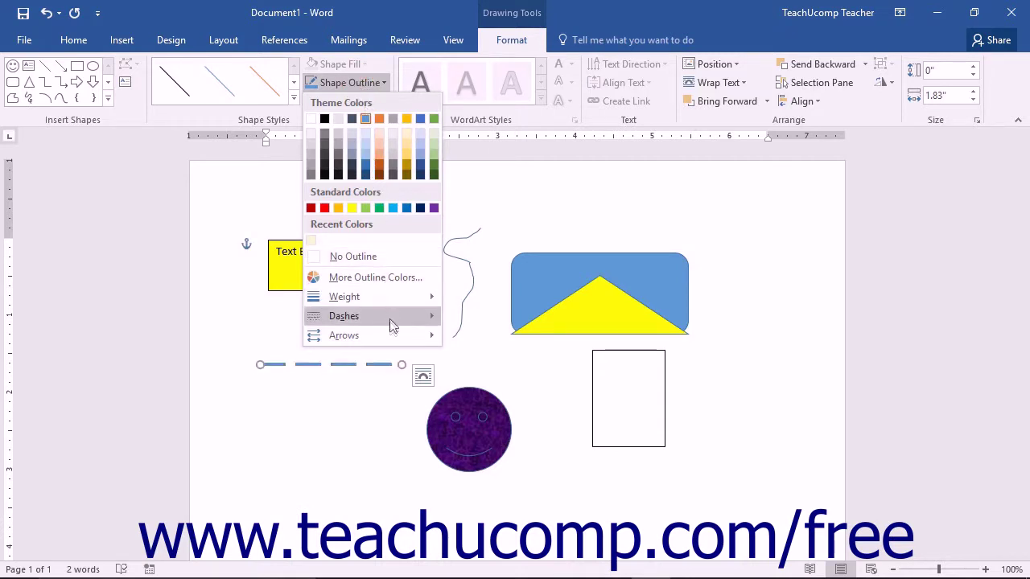
mouse_move(393, 336)
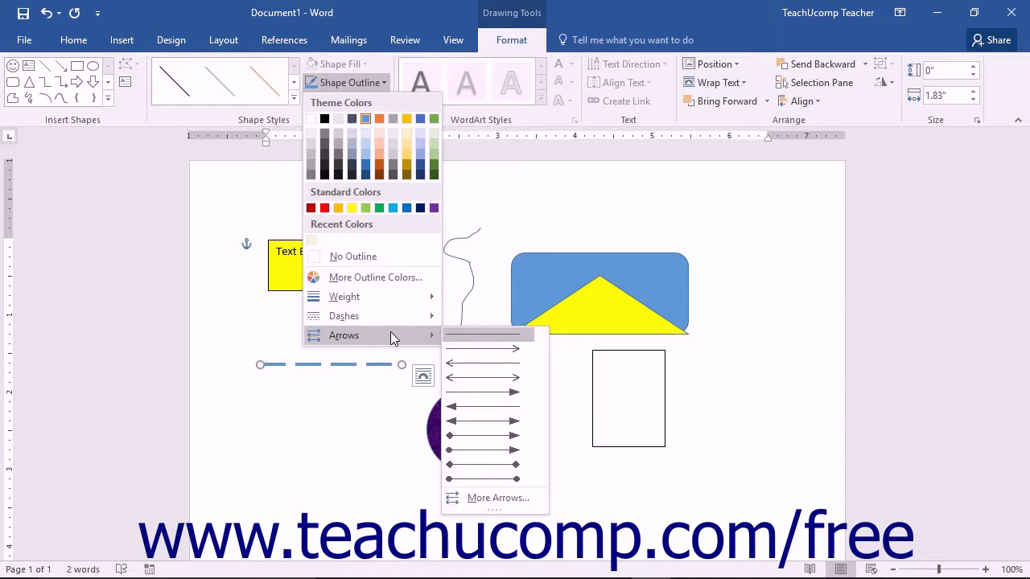
left_click(500, 392)
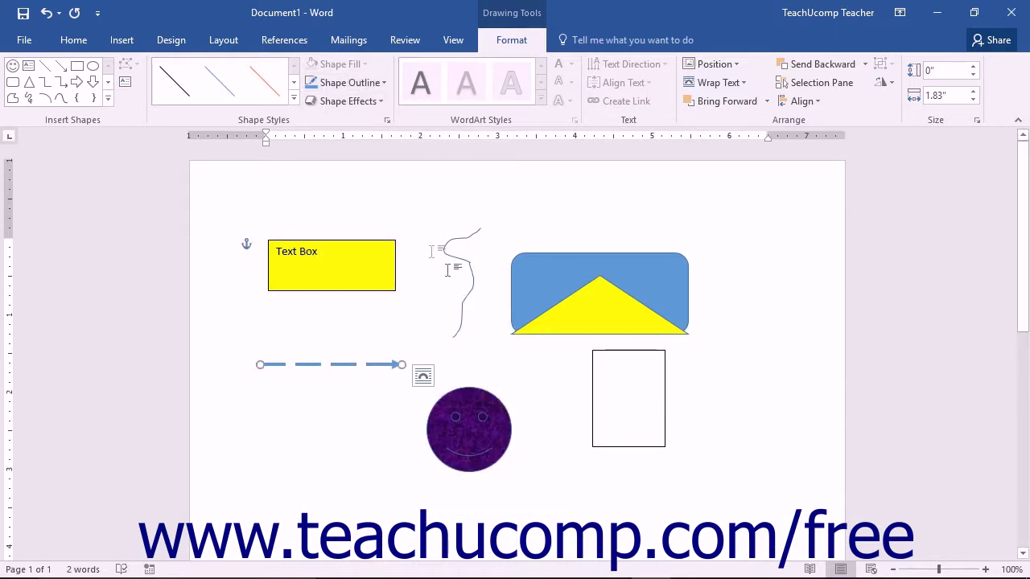
Step: Apply the Half Reflection, touching effect to the purple smiley circle
left_click(249, 120)
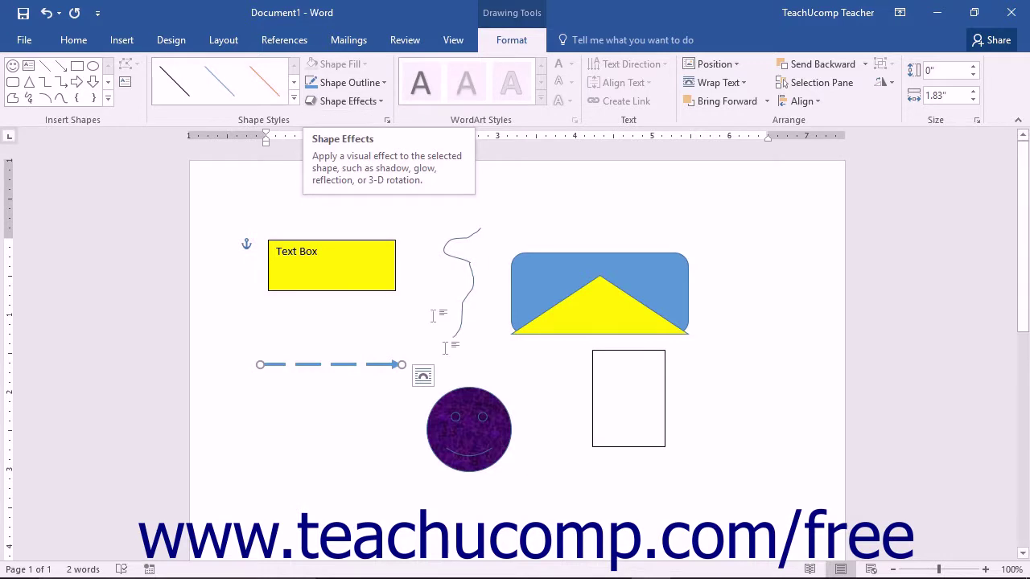
left_click(463, 405)
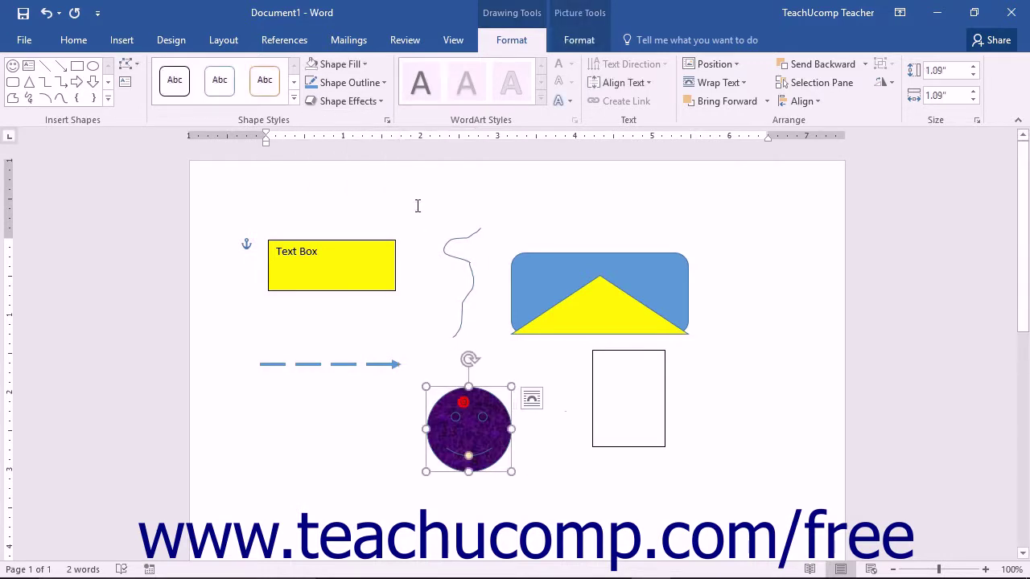
left_click(371, 103)
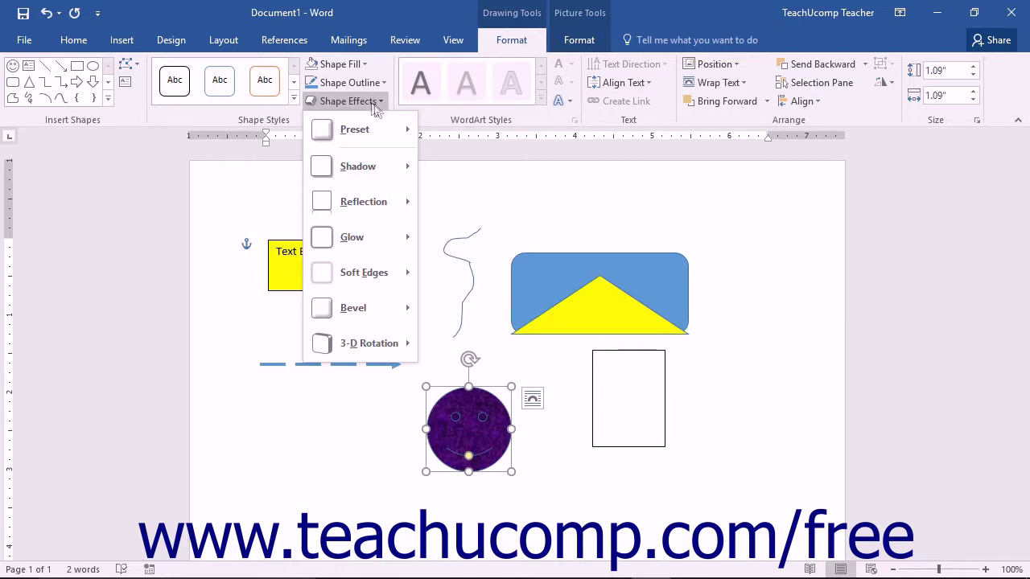
mouse_move(375, 199)
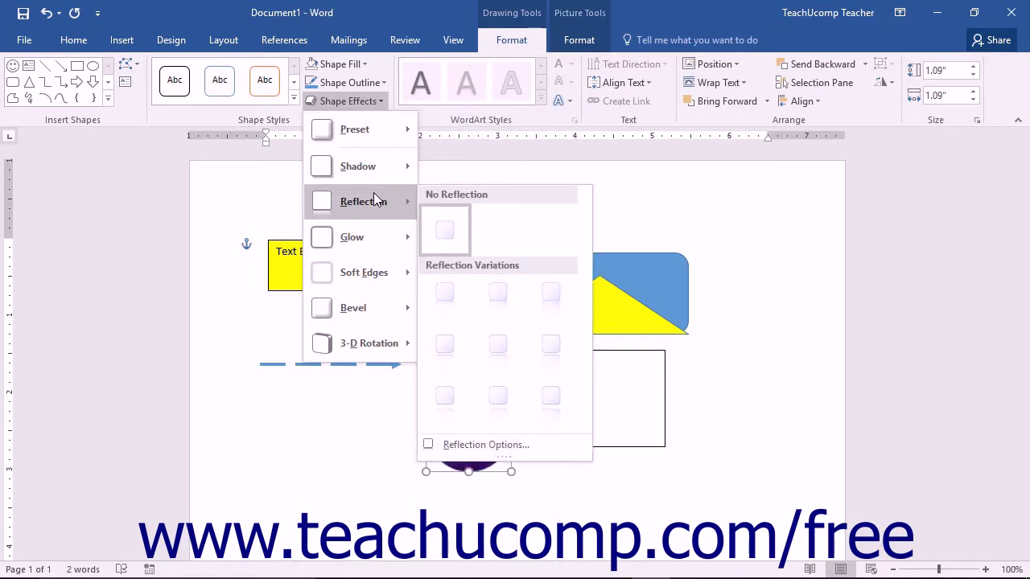
left_click(507, 293)
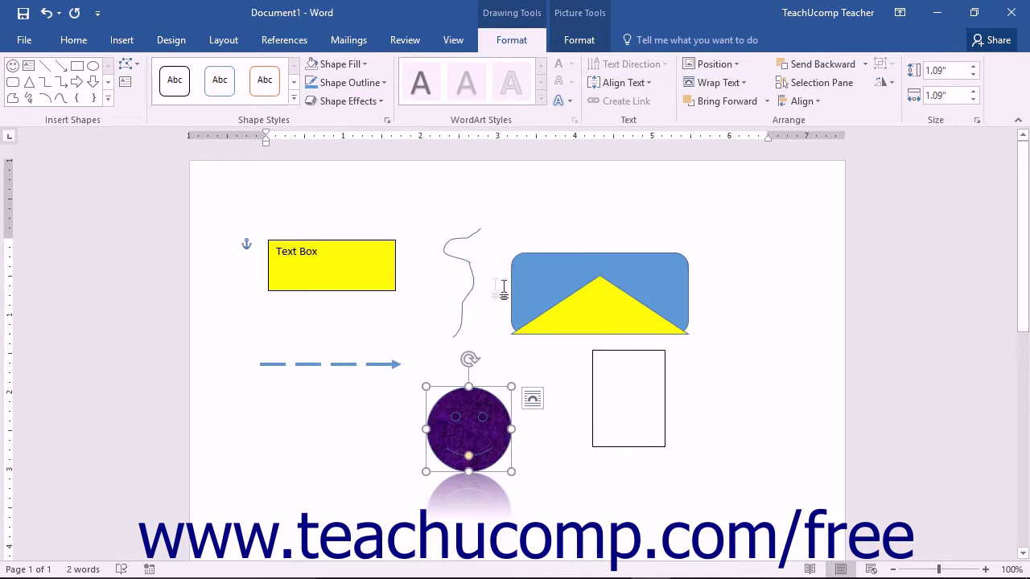
left_click(395, 255)
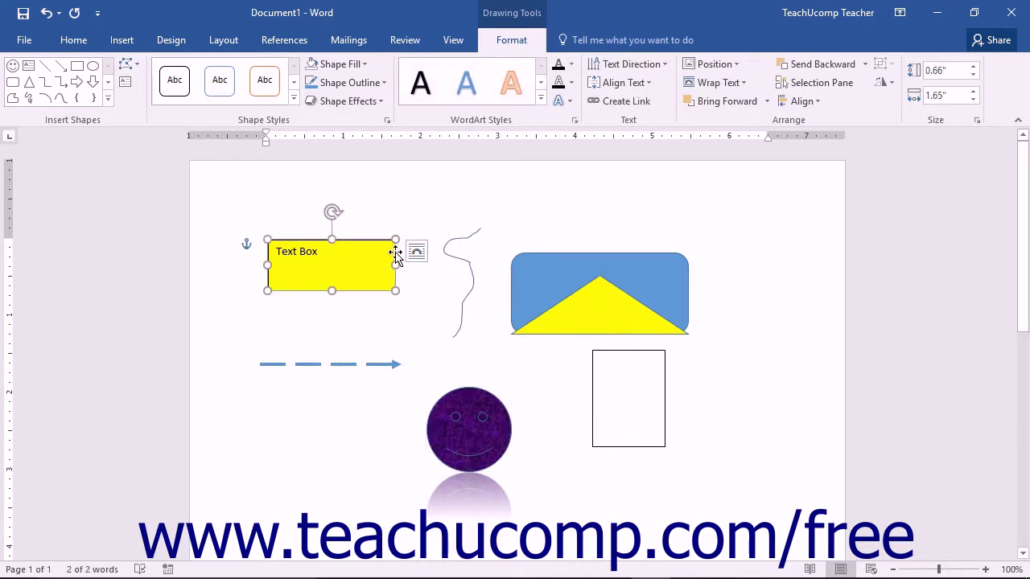
Step: Apply a pale WordArt style from the gallery to the yellow box's 'Text Box' wording
left_click(478, 119)
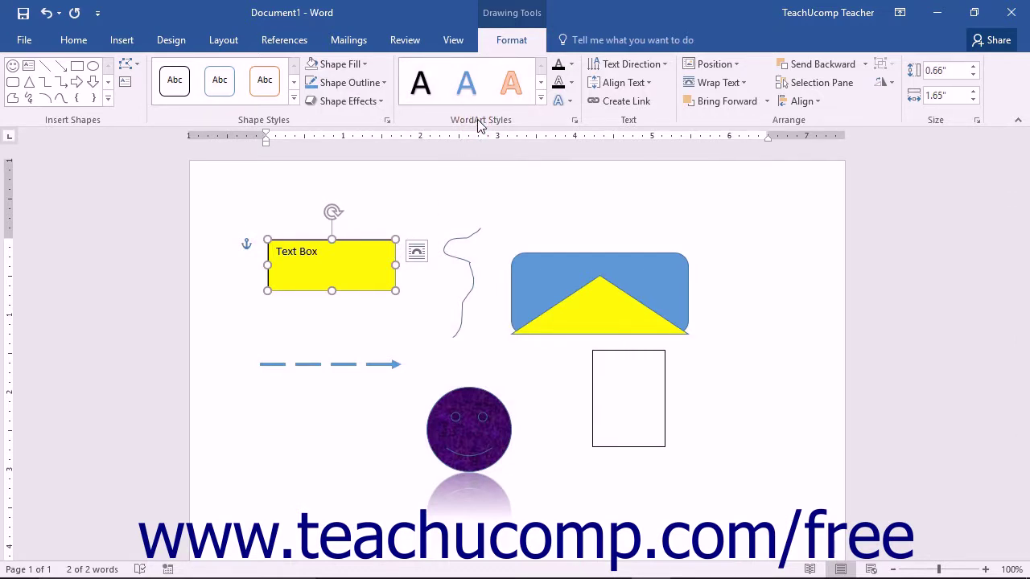
left_click(542, 86)
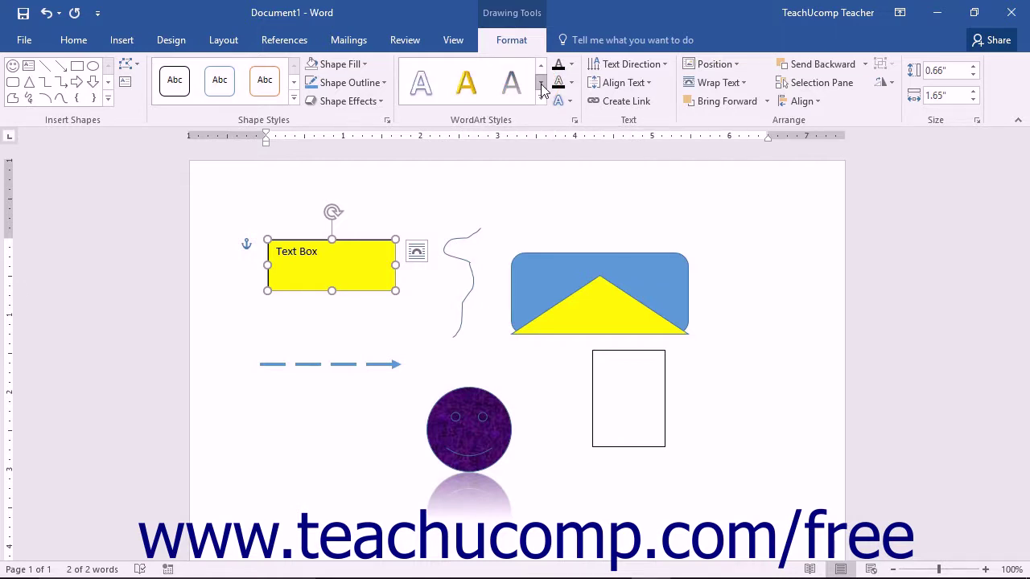
left_click(542, 85)
left_click(430, 84)
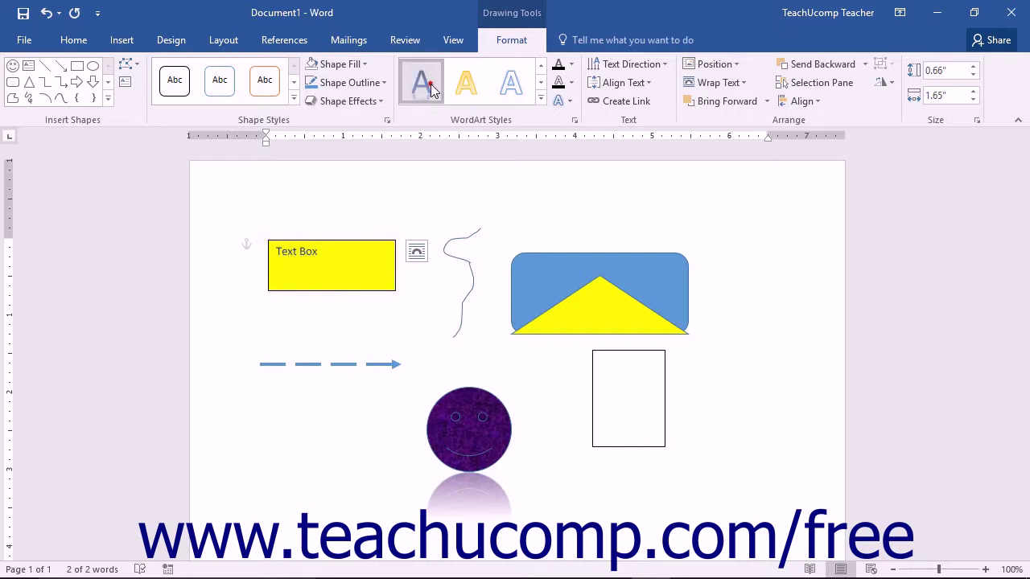
Step: Review the Text Fill, Text Outline and Text Effects options, leaving them unchanged
left_click(570, 66)
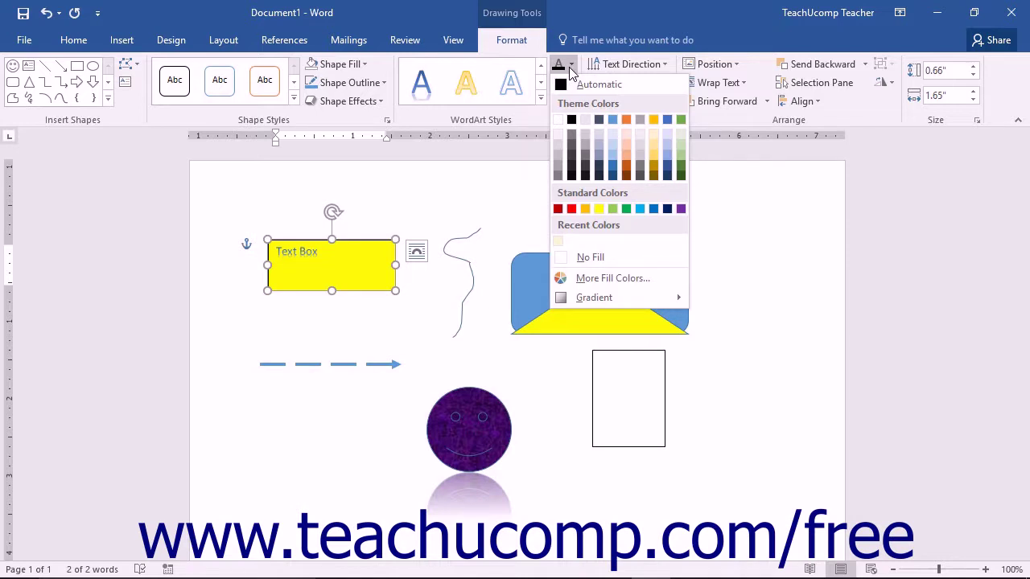
left_click(570, 68)
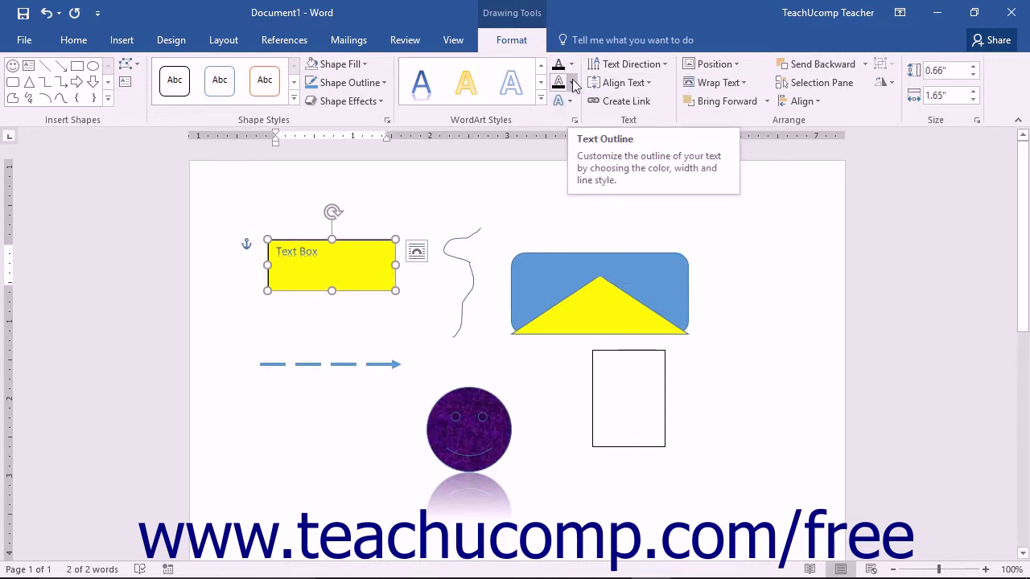
left_click(573, 83)
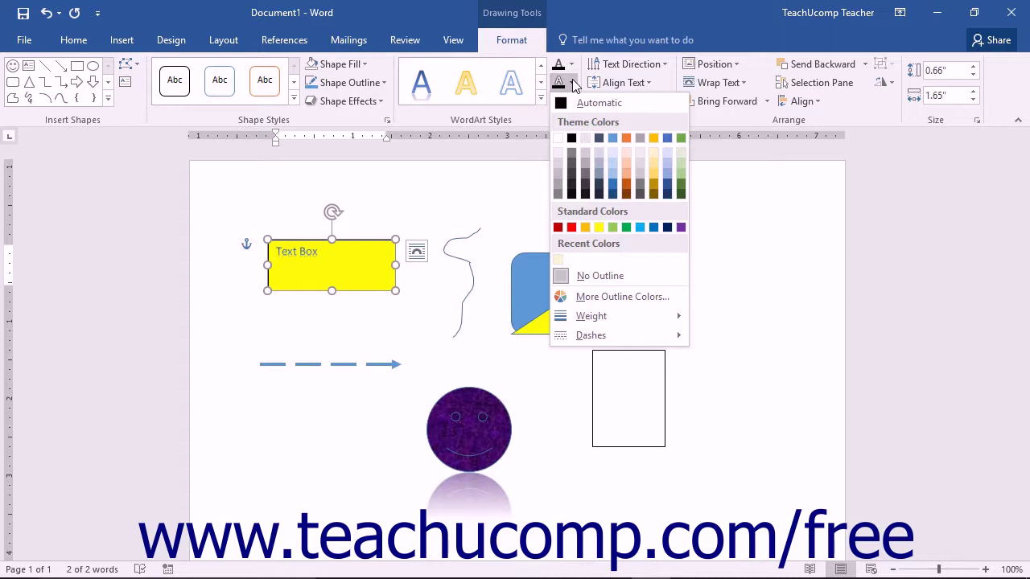
left_click(572, 82)
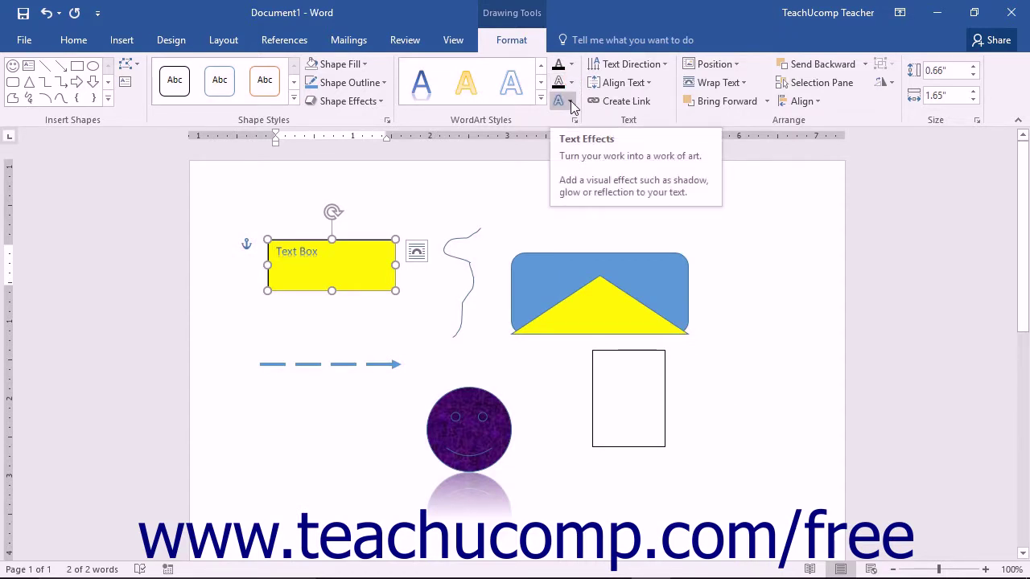
left_click(570, 101)
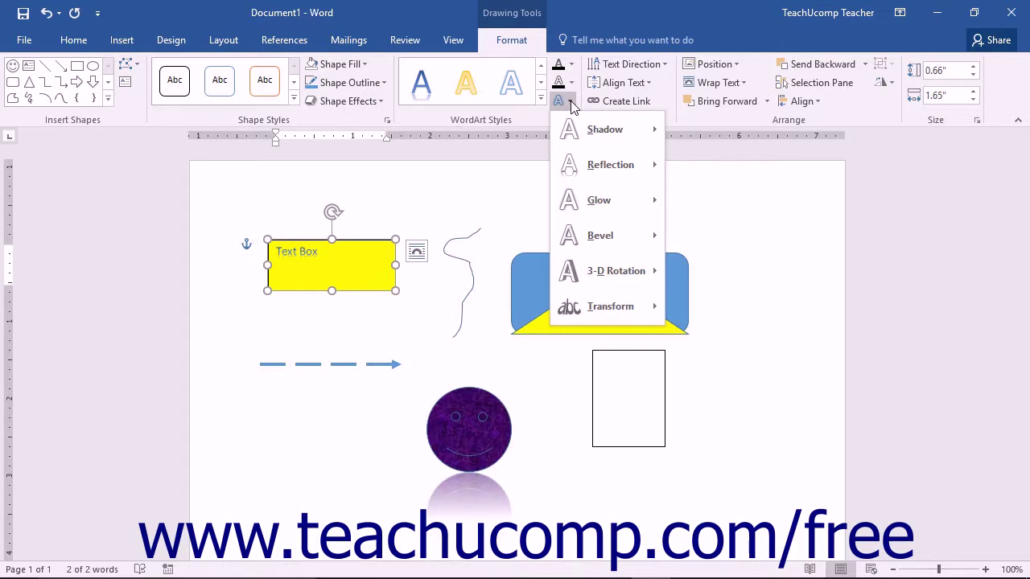
left_click(572, 104)
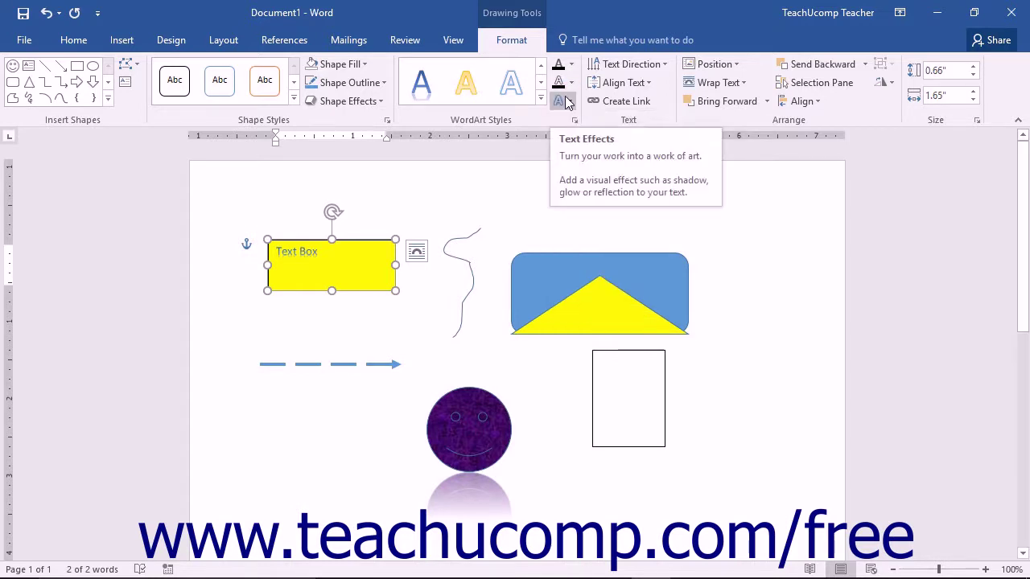
left_click(644, 66)
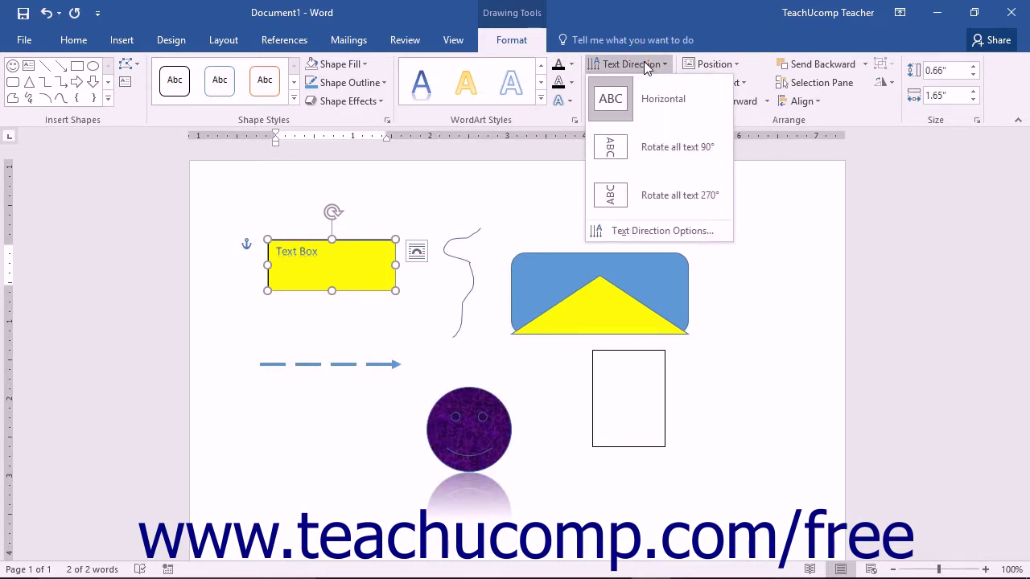
left_click(653, 141)
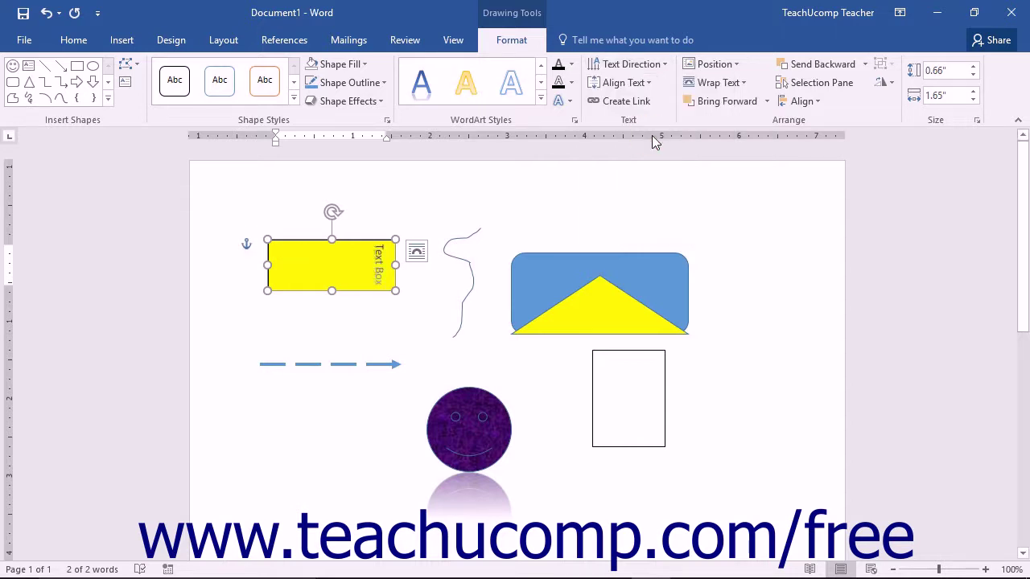
left_click(648, 65)
left_click(652, 99)
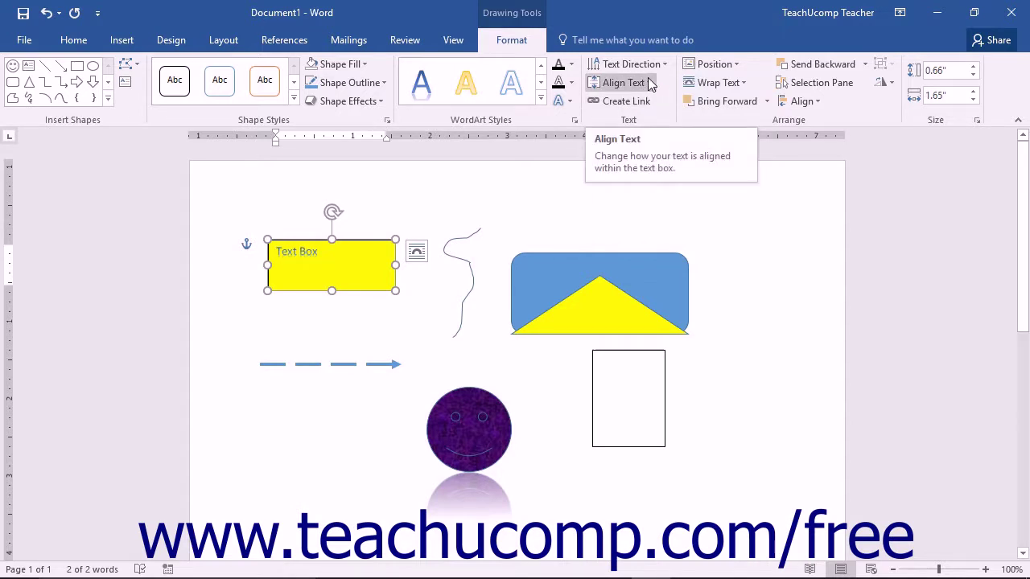
left_click(628, 83)
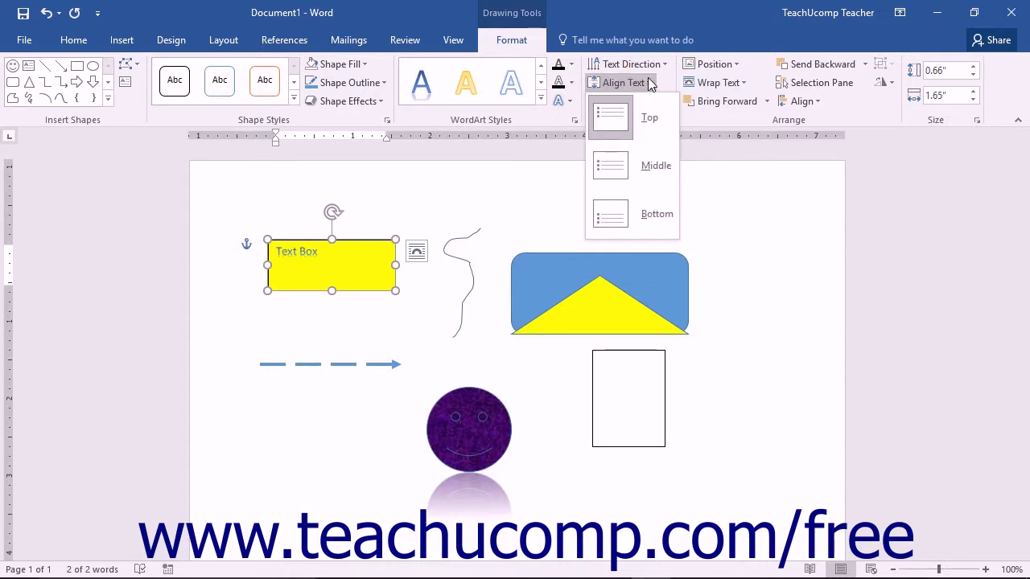
left_click(655, 214)
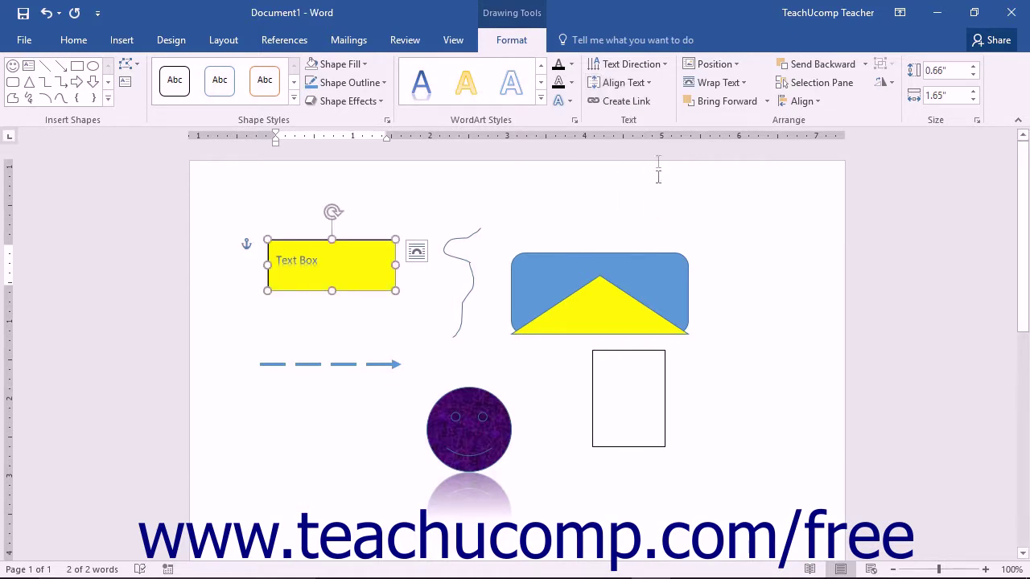
left_click(636, 83)
left_click(644, 115)
Step: Link the yellow text box to the tall empty box and paste in Lorem ipsum text
left_click(617, 103)
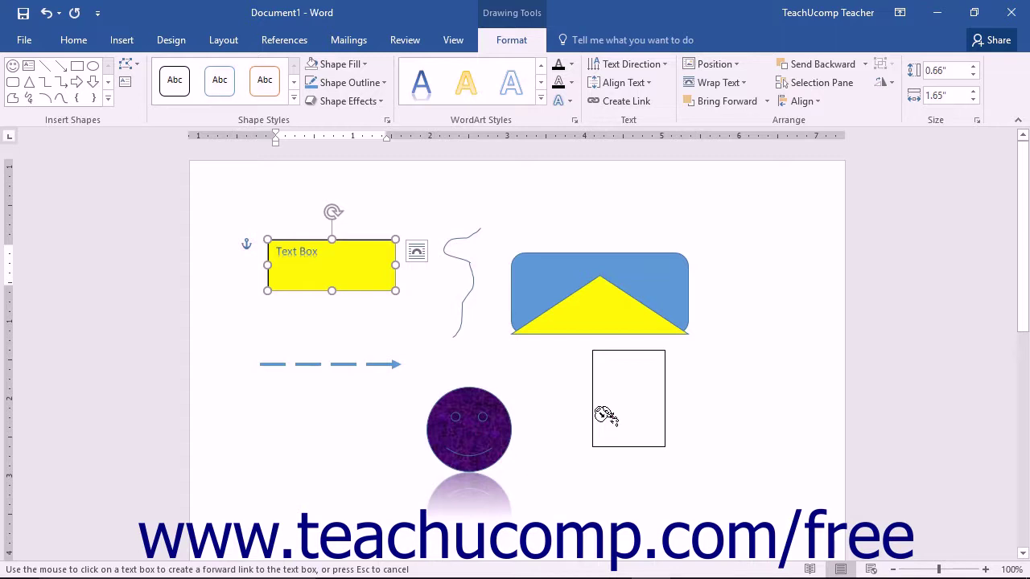
left_click(606, 416)
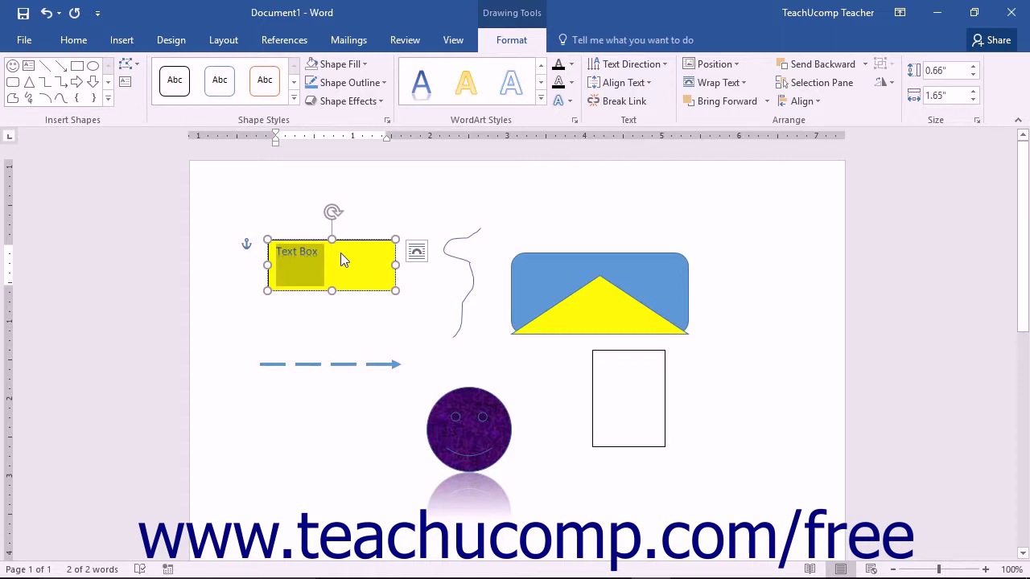
key("ctrl+v")
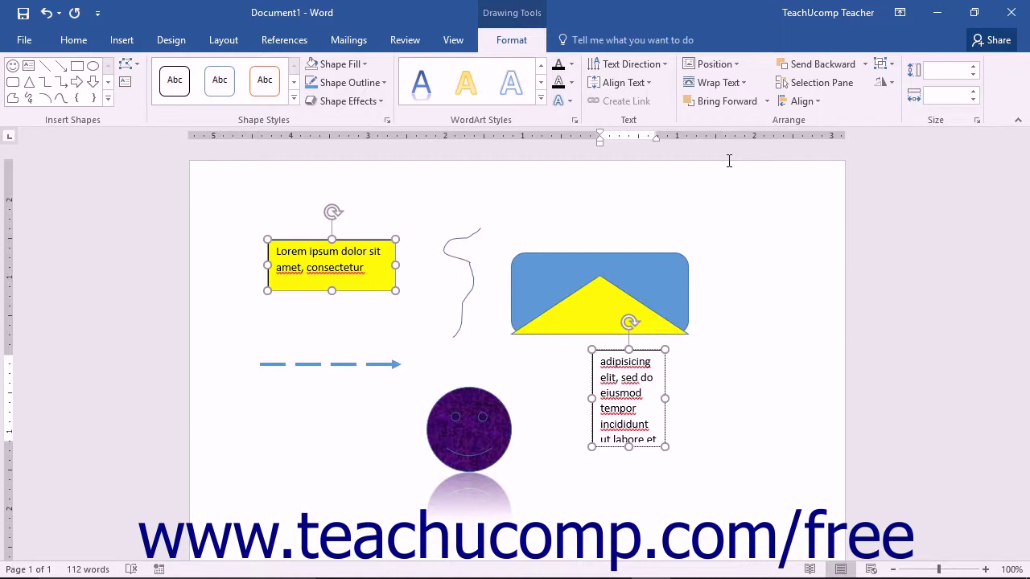
Step: Select the blue rounded rectangle and check its Position and Wrap Text options unchanged
left_click(640, 256)
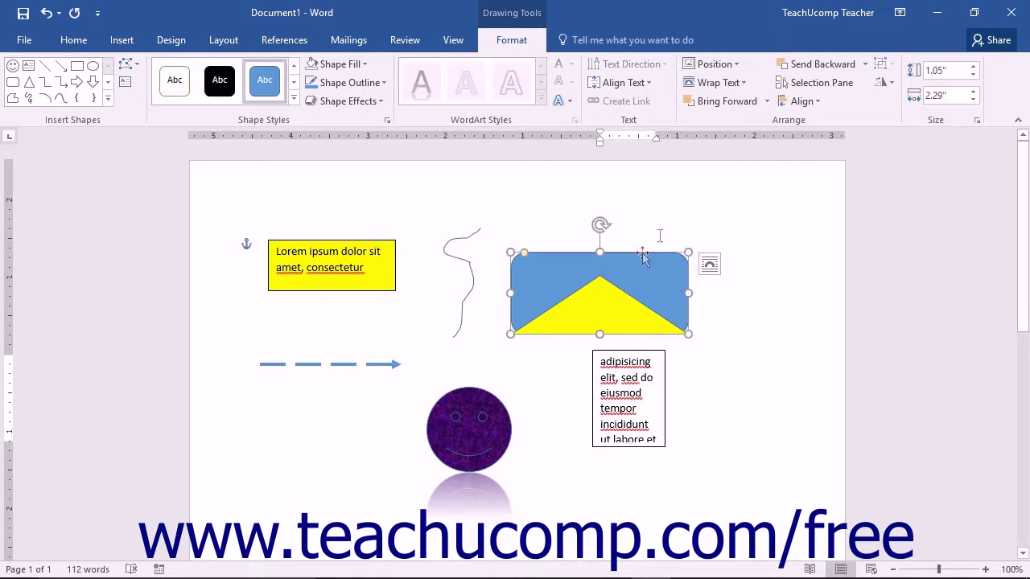
left_click(724, 70)
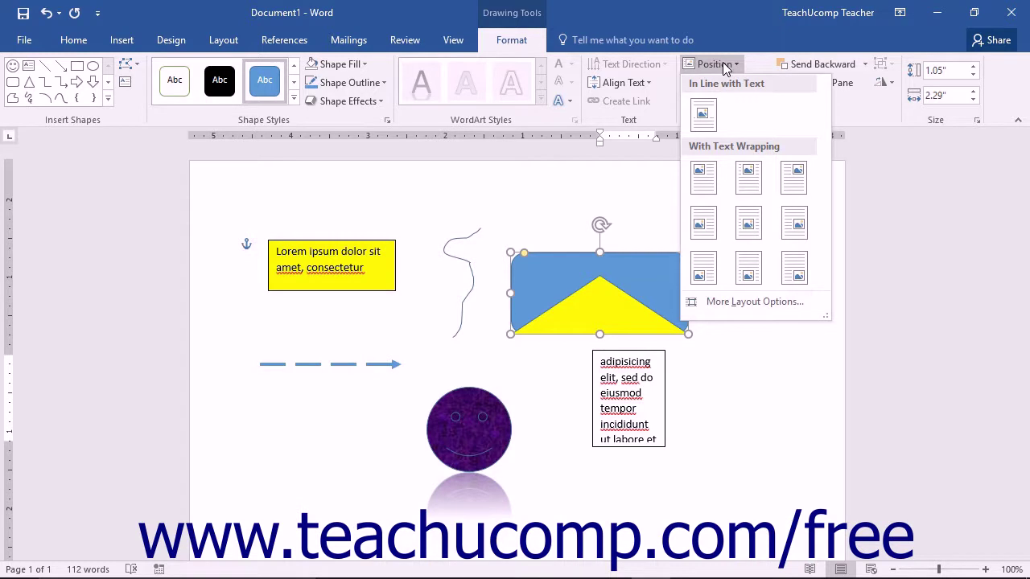
left_click(724, 69)
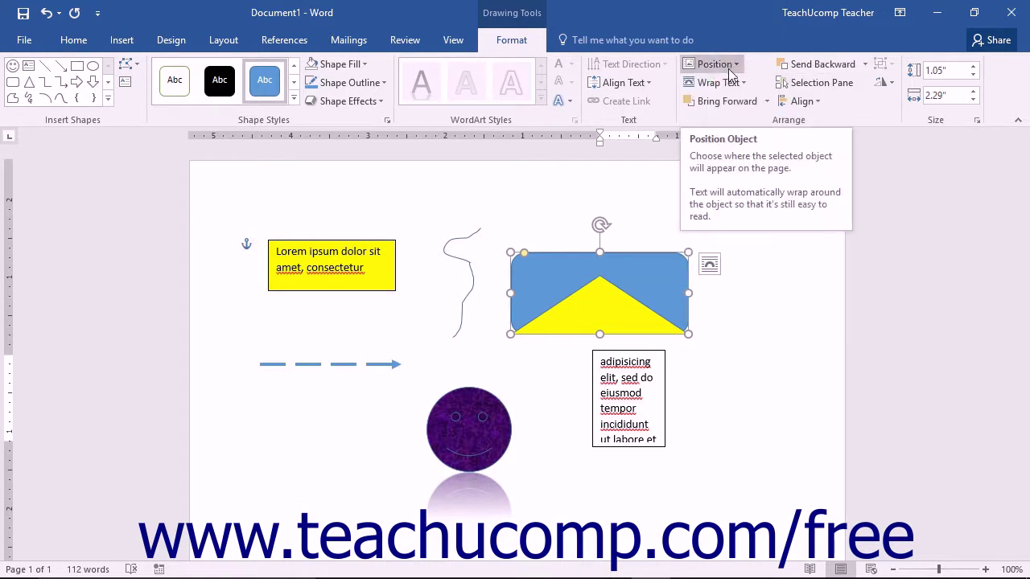
left_click(731, 87)
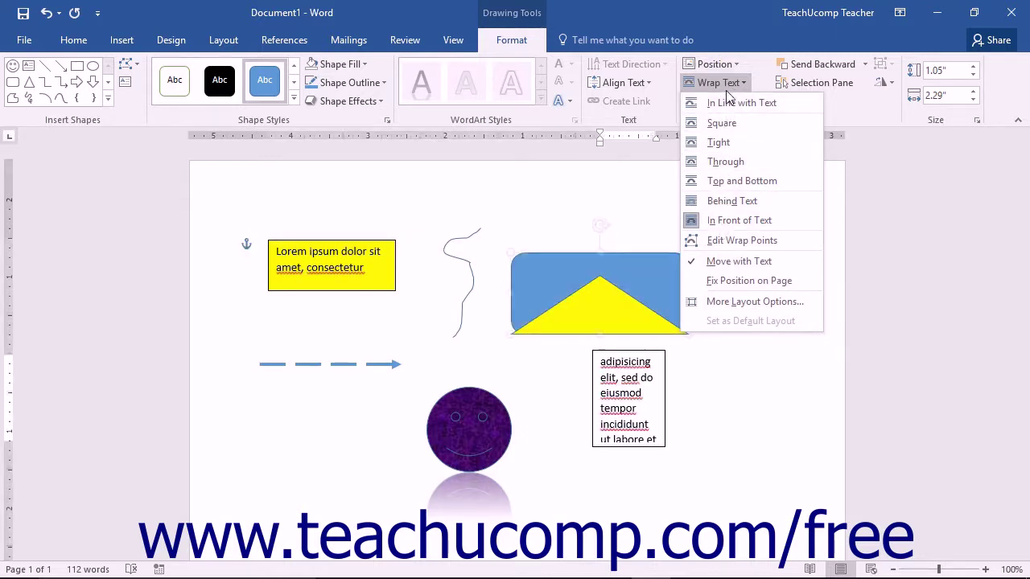
left_click(727, 83)
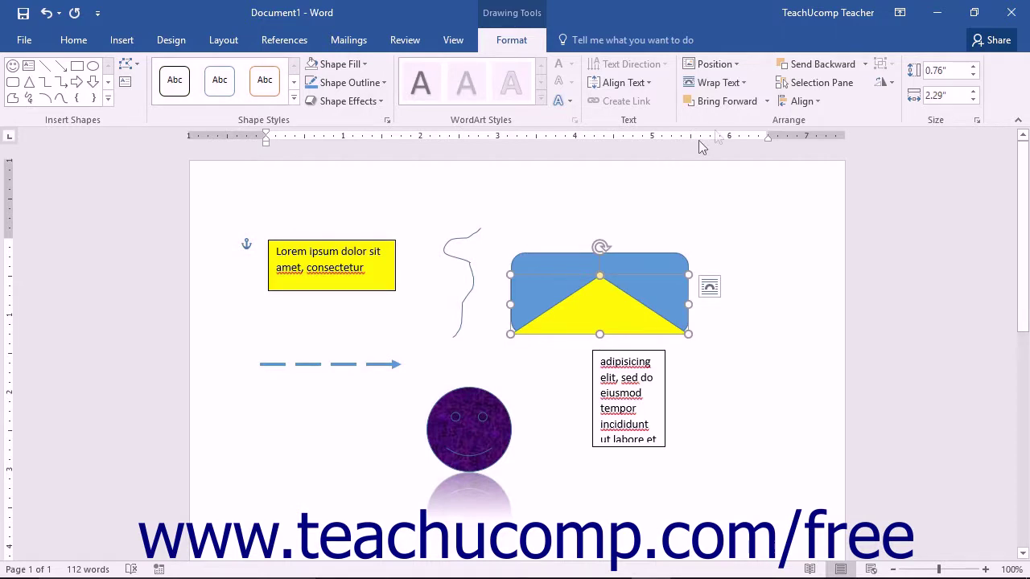
Step: Check the Bring Forward options, then bring up the Send Backward choices
left_click(768, 103)
left_click(767, 102)
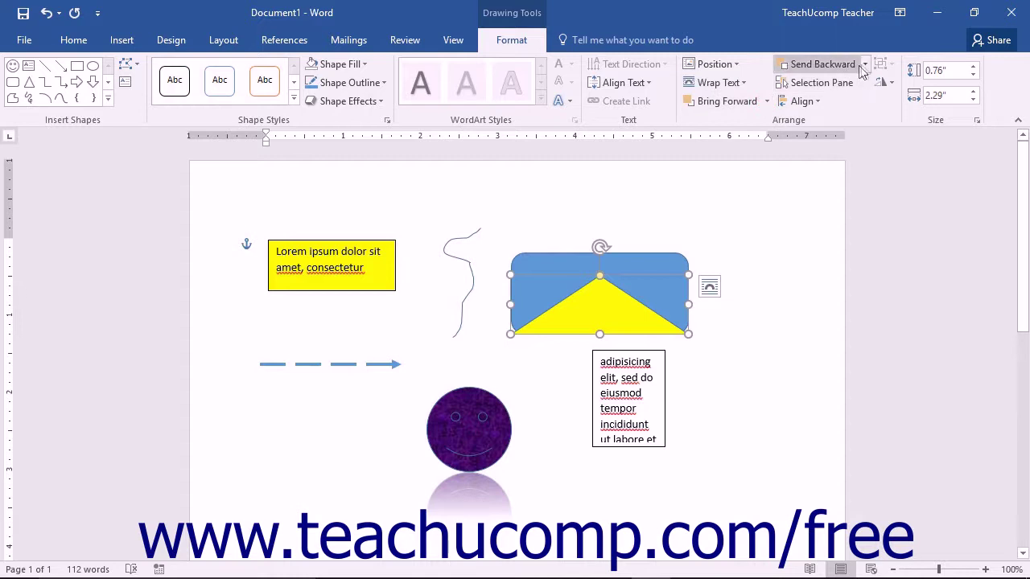
left_click(866, 64)
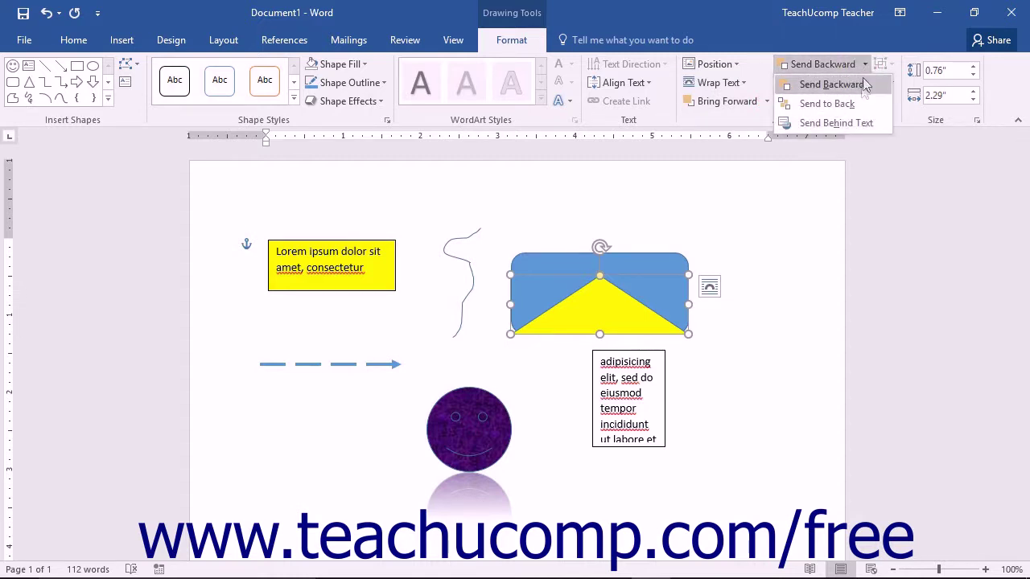